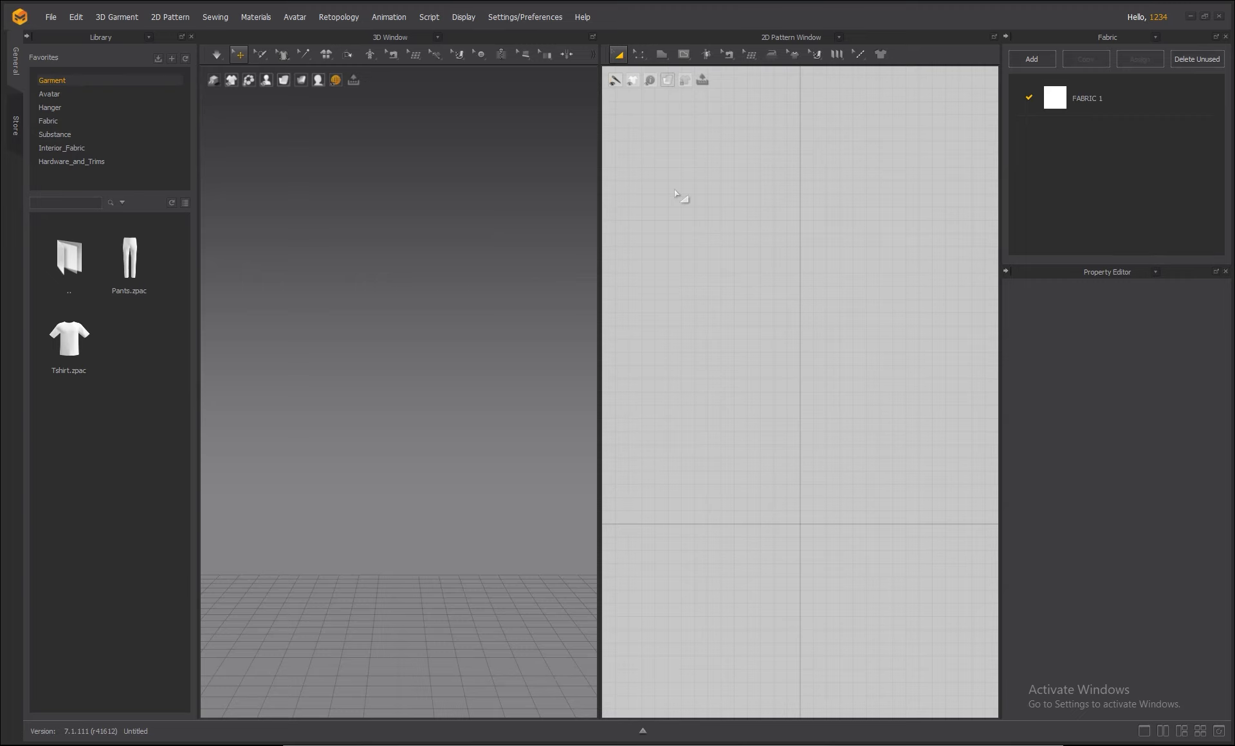
# In Preferences > User Interface, switch Unit System to Millimeter and dismiss the restart notice.
pyautogui.click(507, 18)
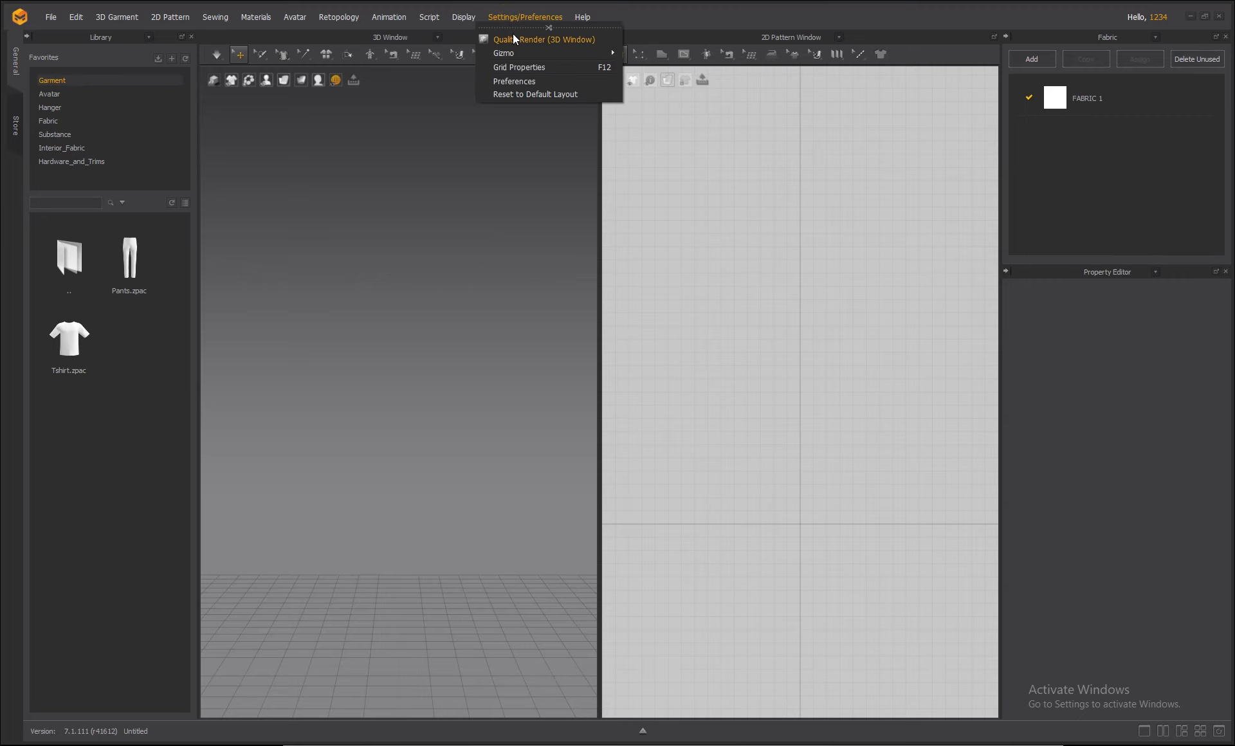
pyautogui.click(523, 82)
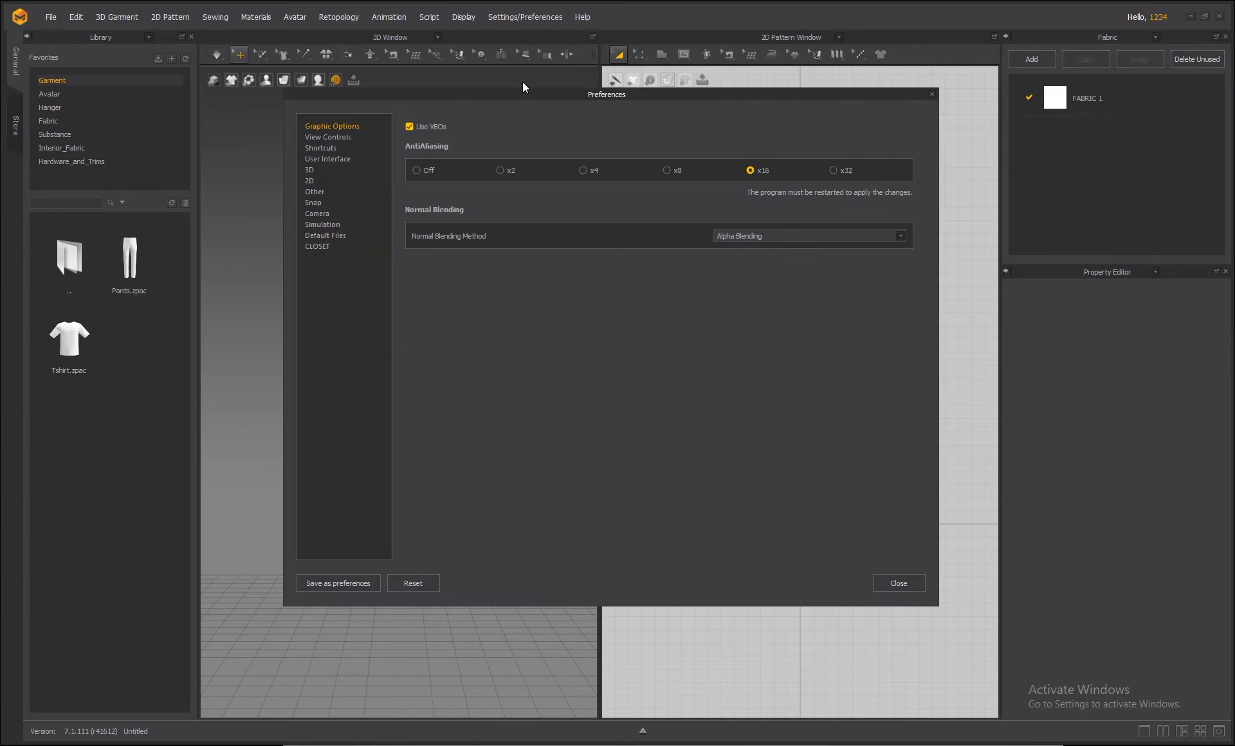
pyautogui.click(334, 159)
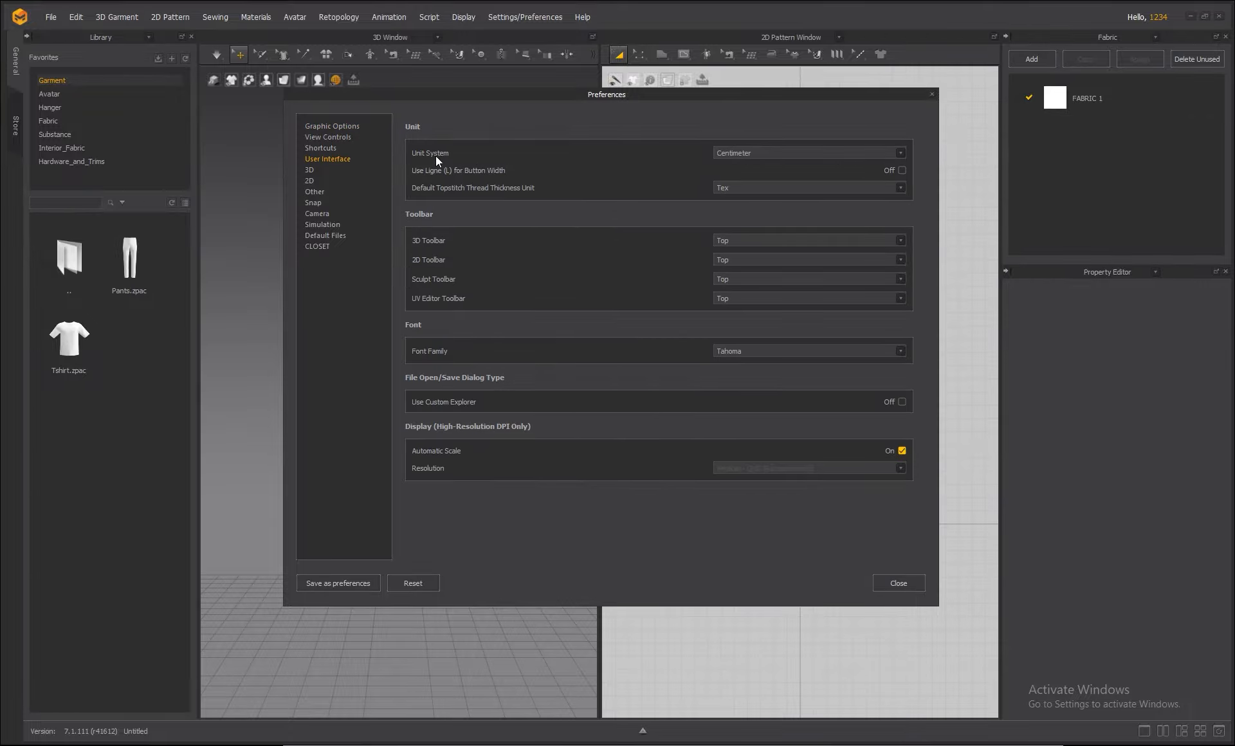
pyautogui.click(898, 155)
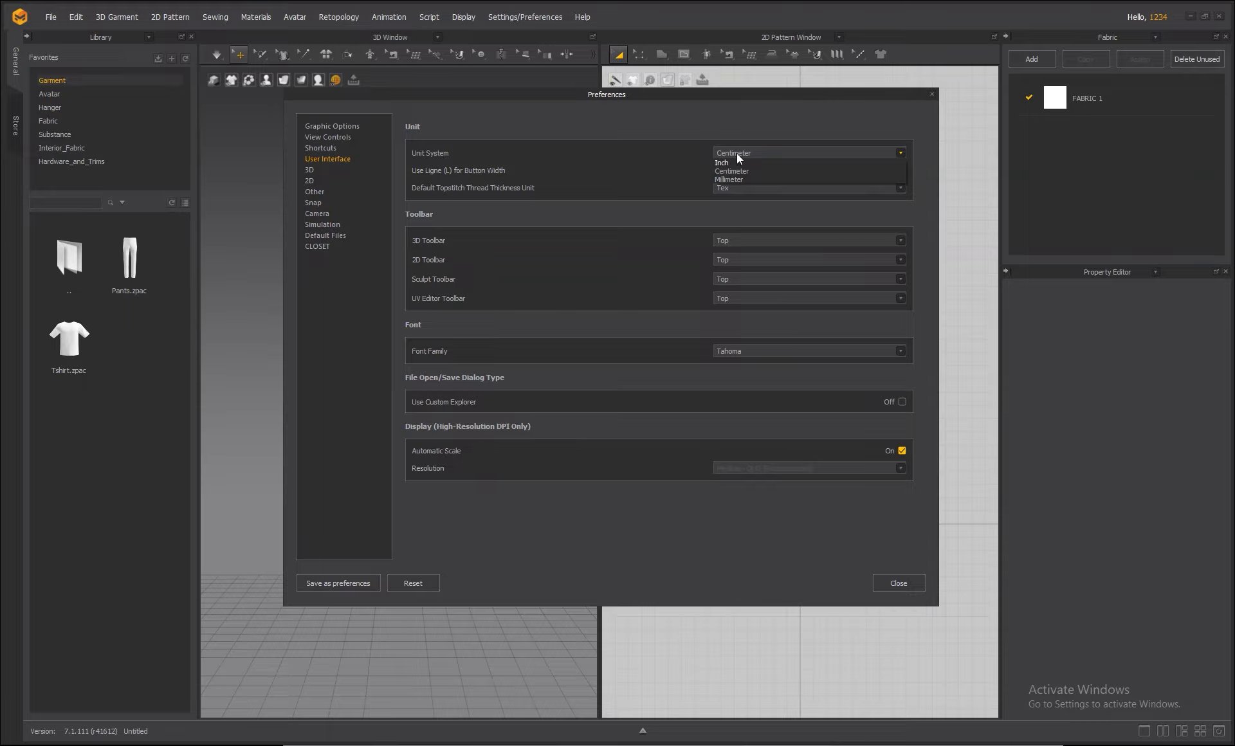
pyautogui.click(724, 180)
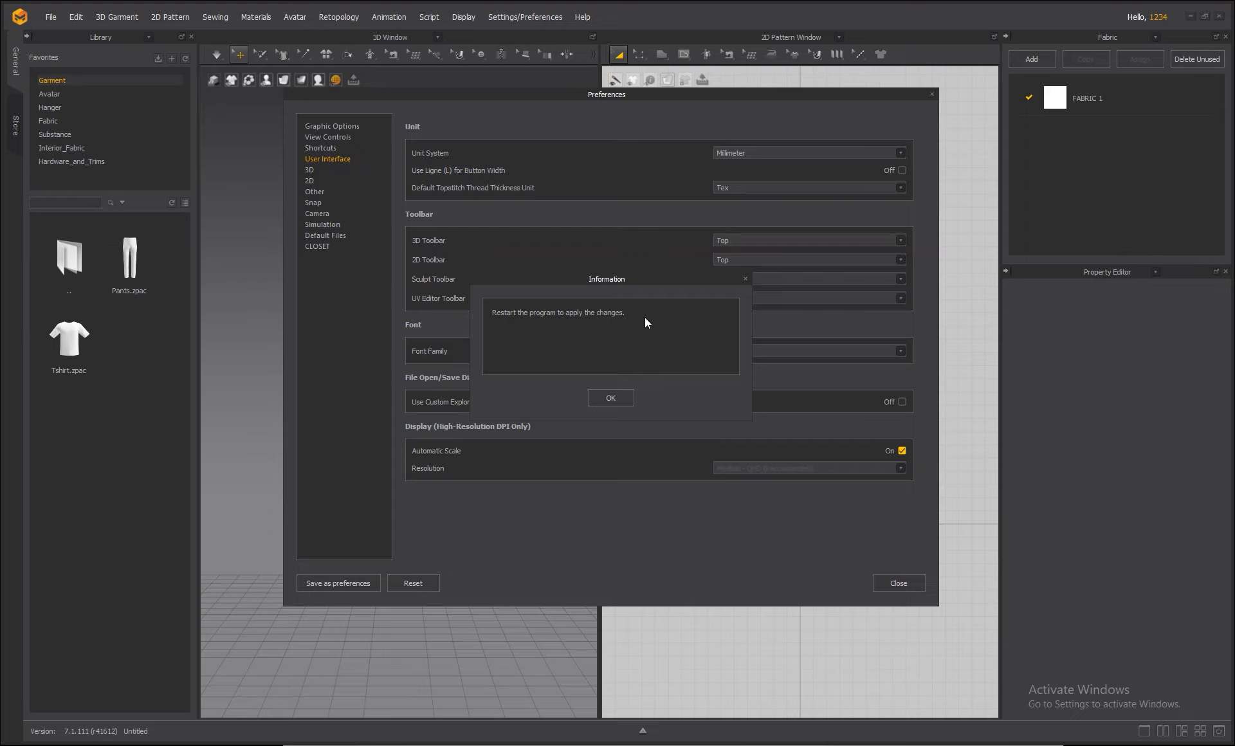
pyautogui.click(745, 278)
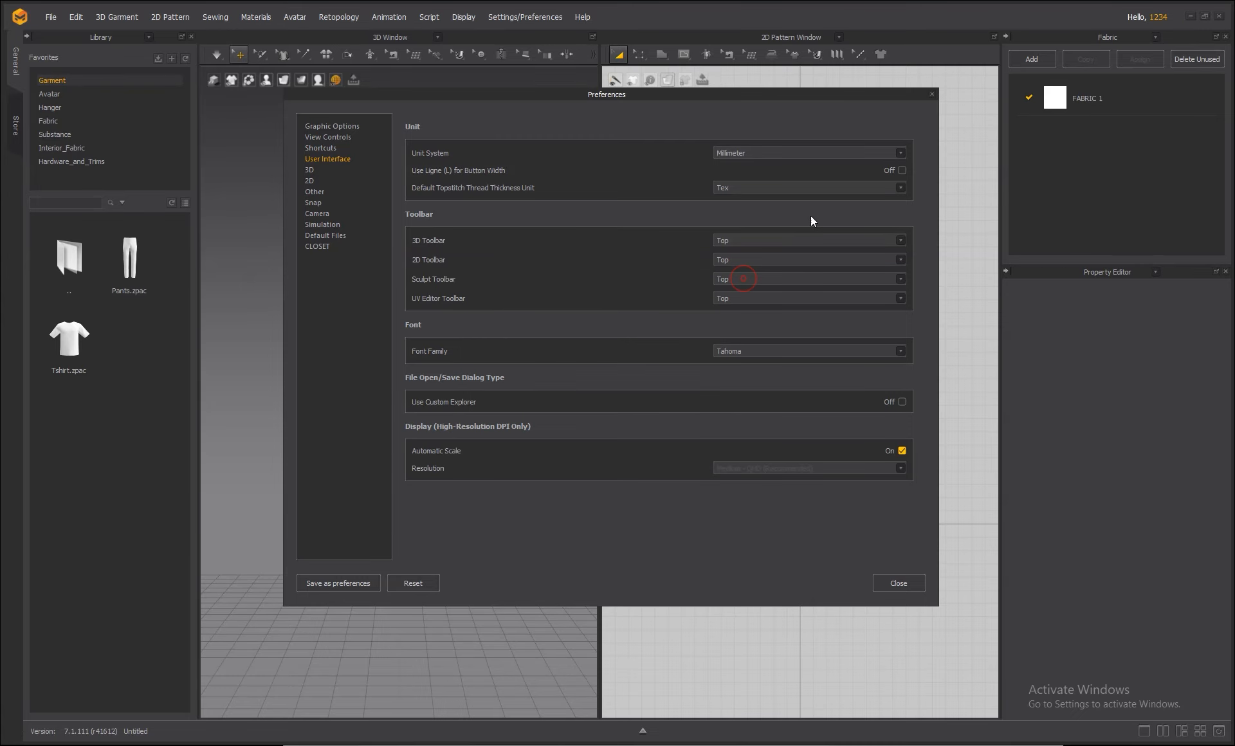
# Set Unit System back to Centimeter and acknowledge the restart notice.
pyautogui.click(900, 151)
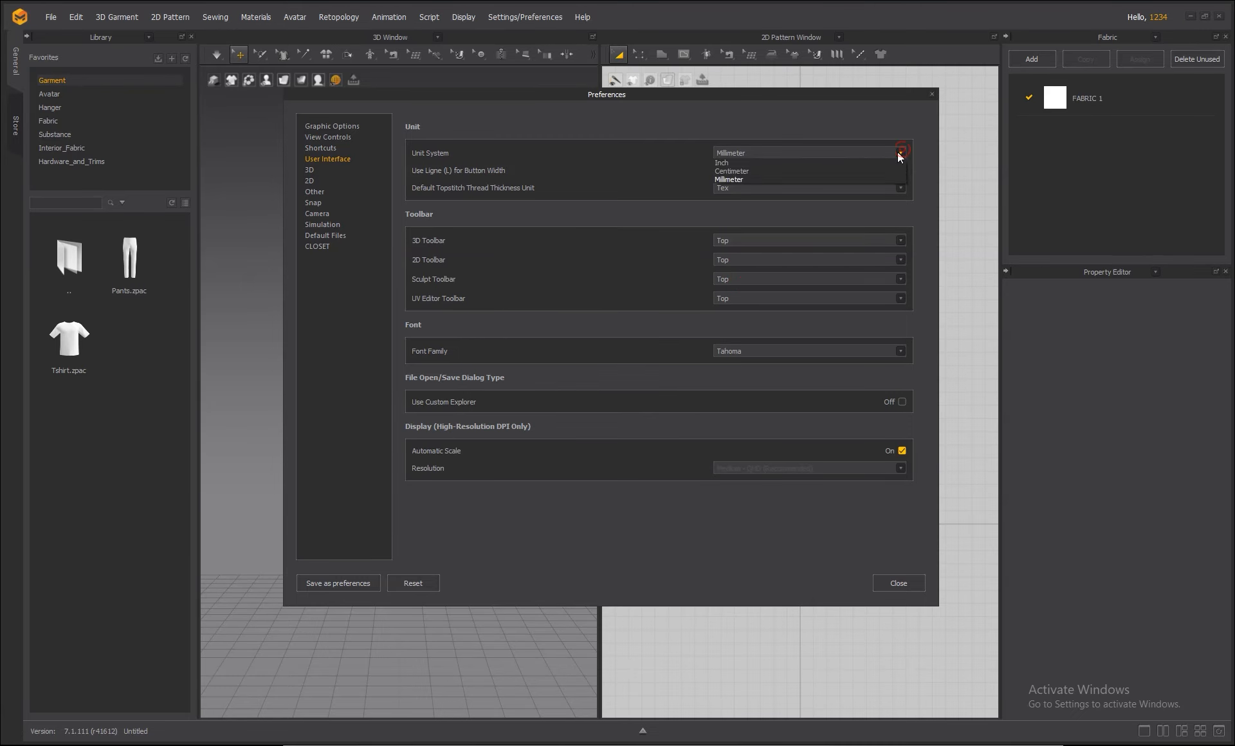
pyautogui.click(723, 171)
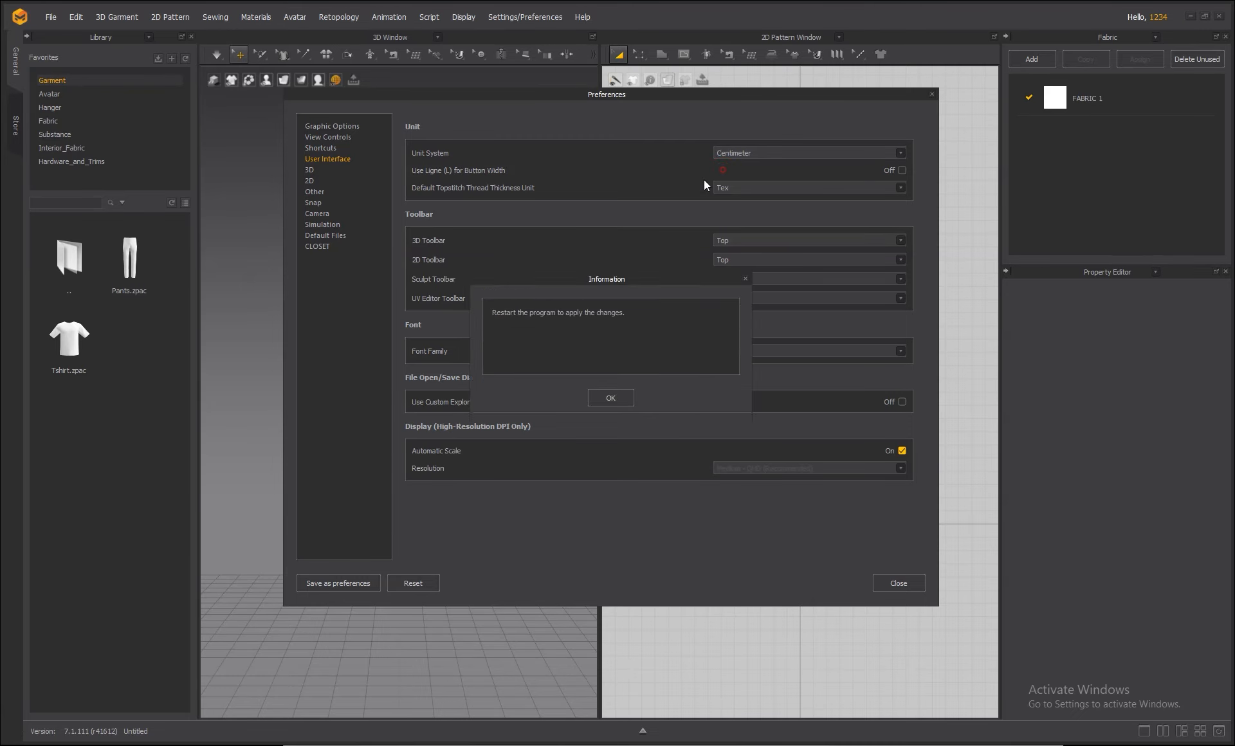
pyautogui.click(622, 397)
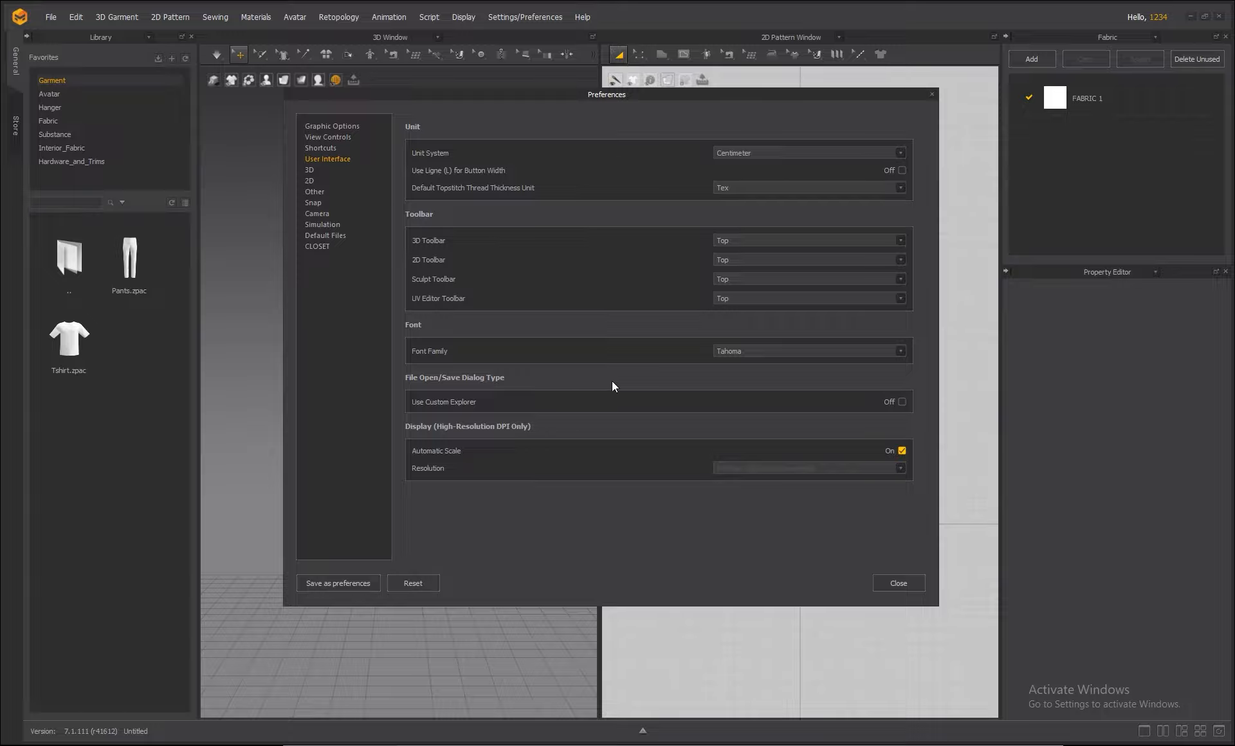
# Close Preferences and browse Library Favorites > Avatar > Female_V2 to preview FV2_Feifei.avt.
pyautogui.click(891, 583)
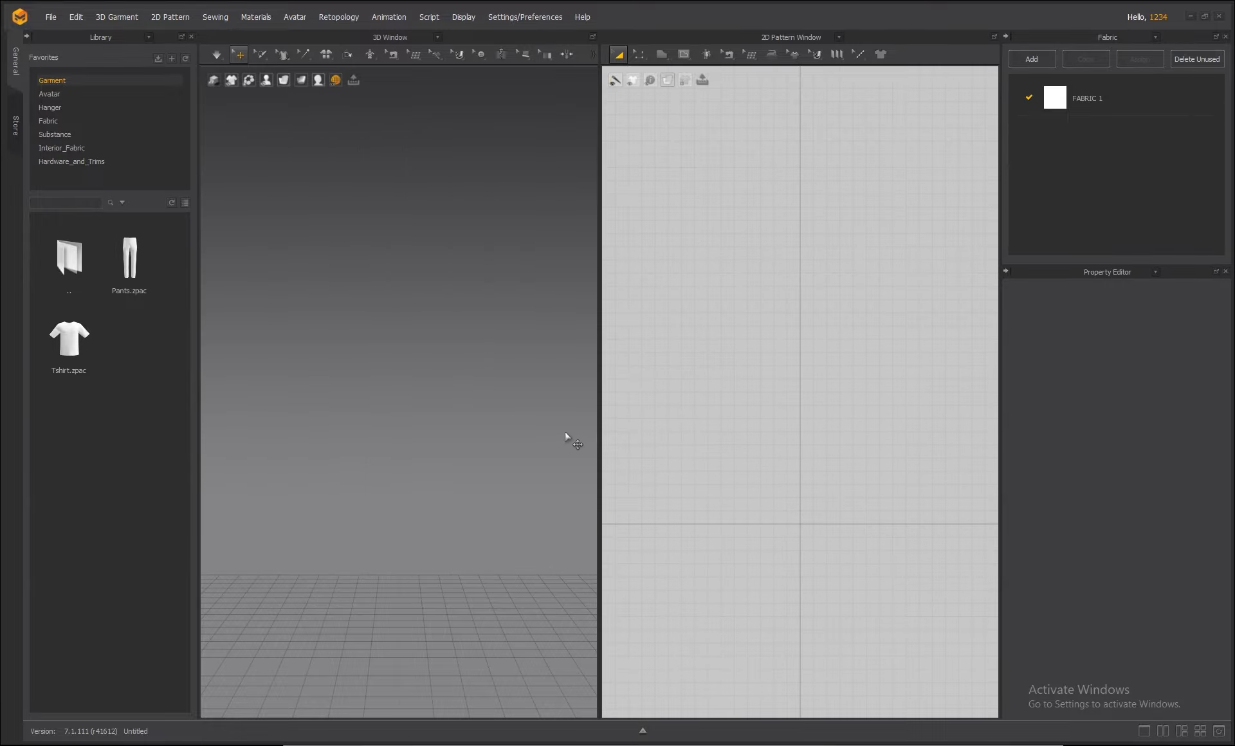
pyautogui.click(52, 95)
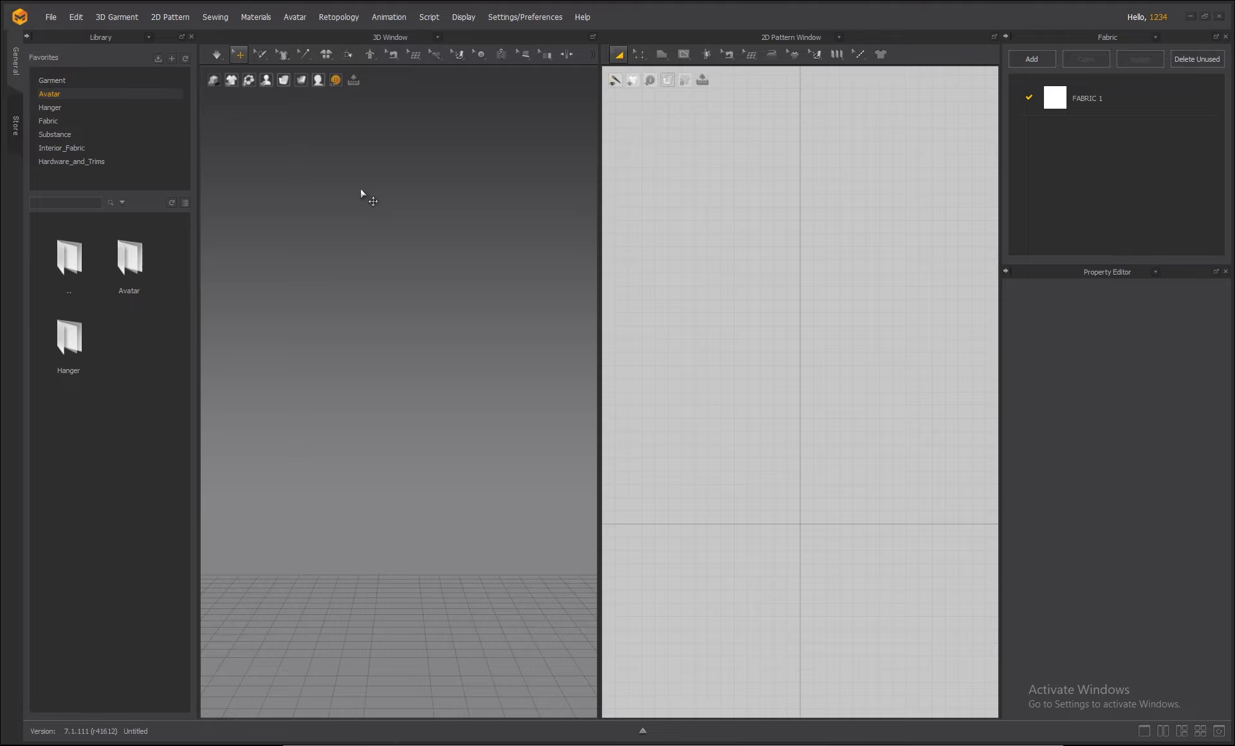
pyautogui.click(49, 95)
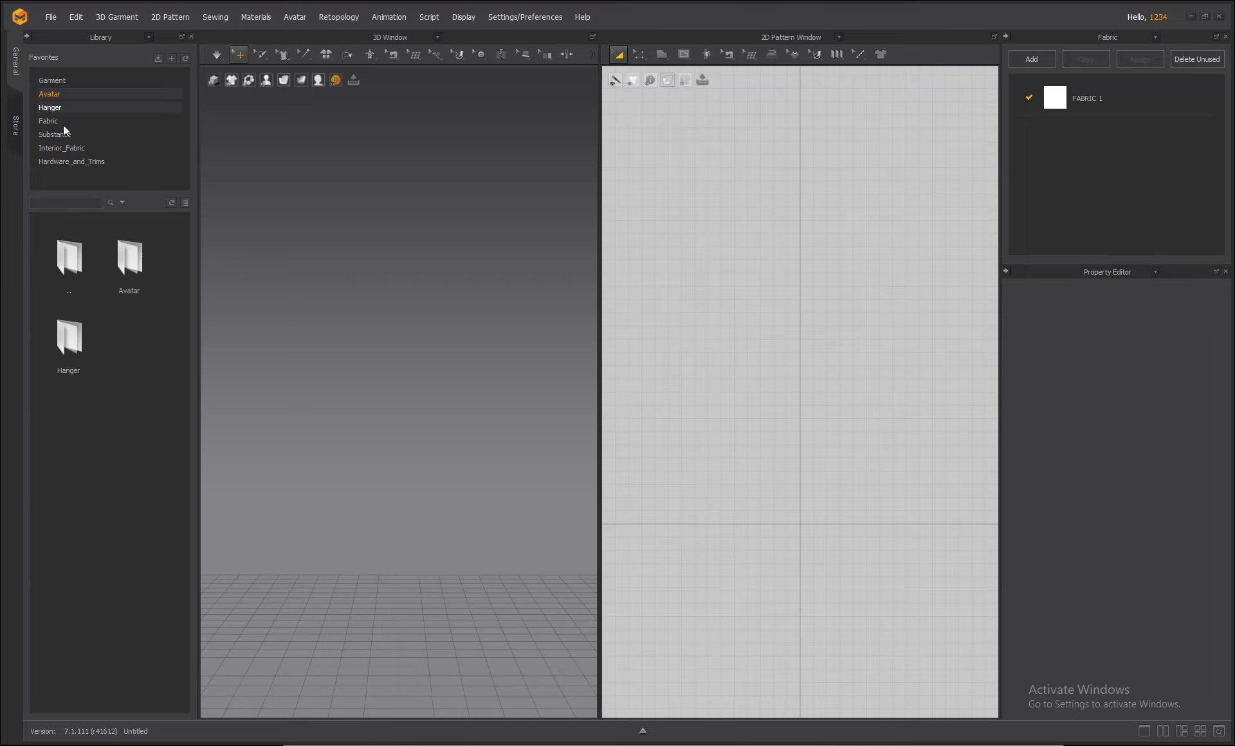
pyautogui.doubleClick(135, 269)
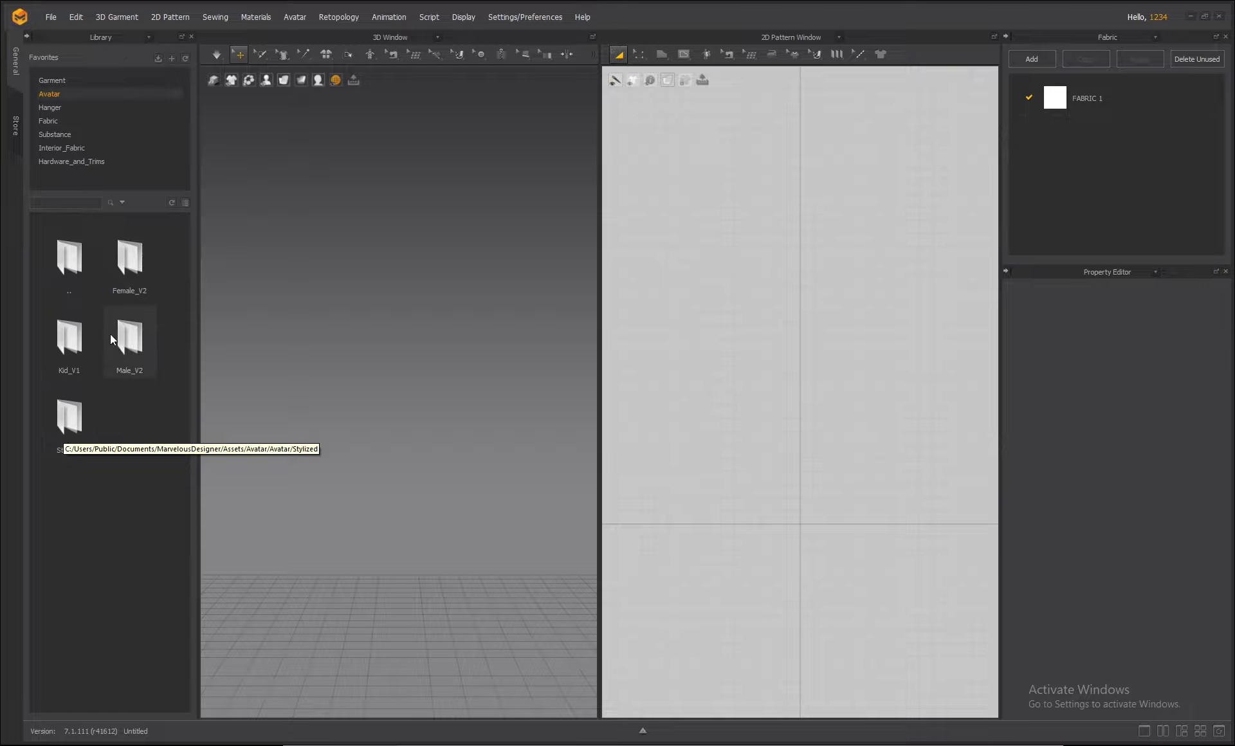
pyautogui.doubleClick(124, 262)
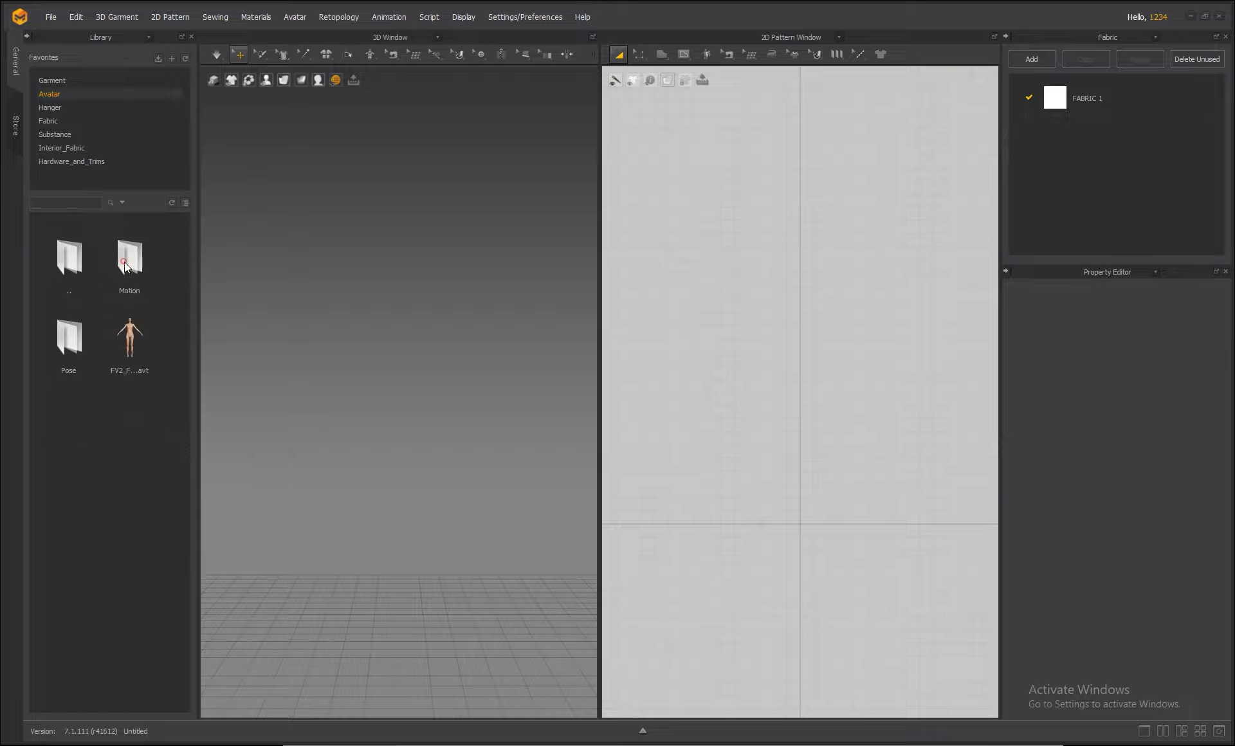
pyautogui.moveTo(130, 350)
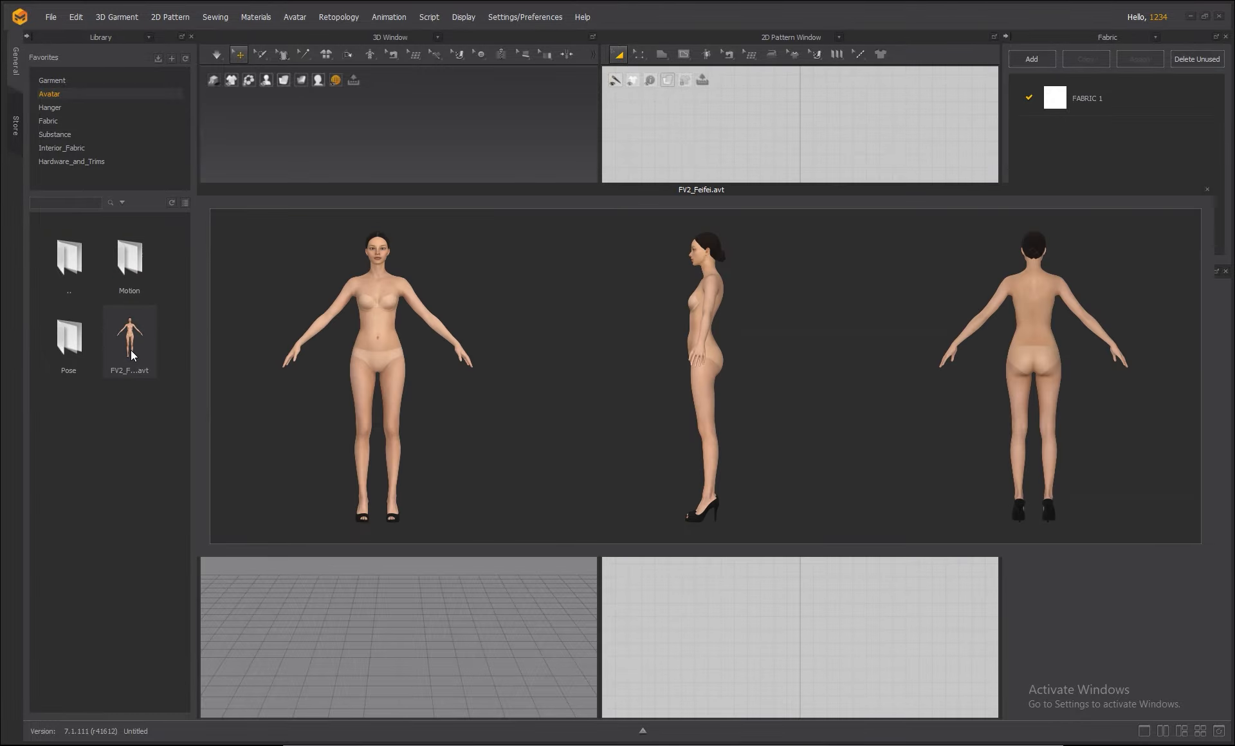
# Load the FV2_Feifei.avt avatar from the Library into the scene.
pyautogui.doubleClick(133, 349)
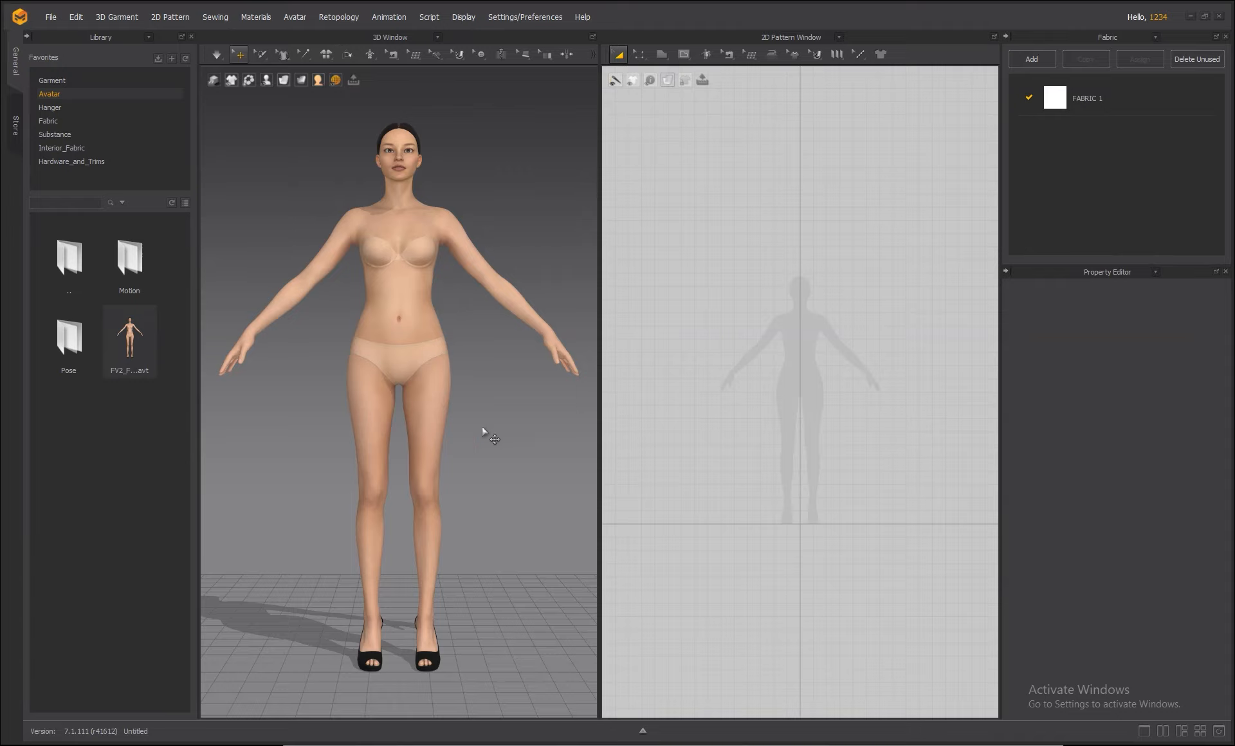
pyautogui.scroll(-5, 841, 454)
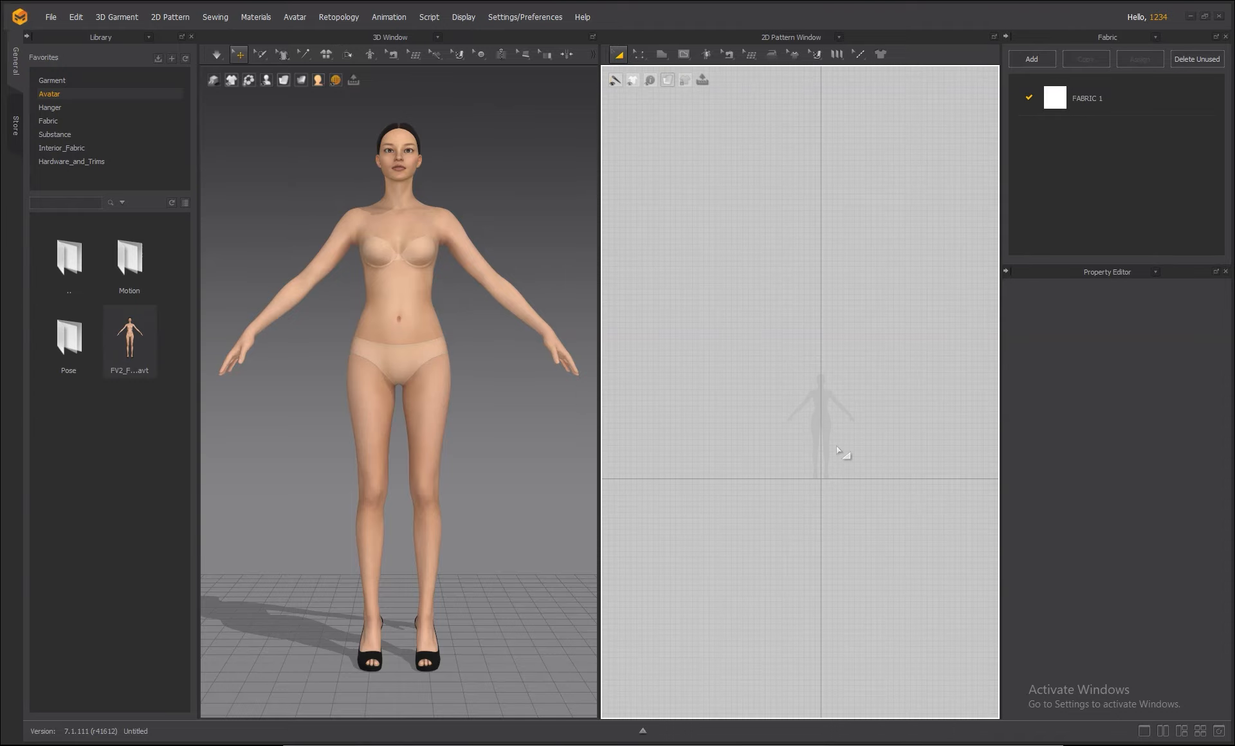
pyautogui.scroll(4, 830, 447)
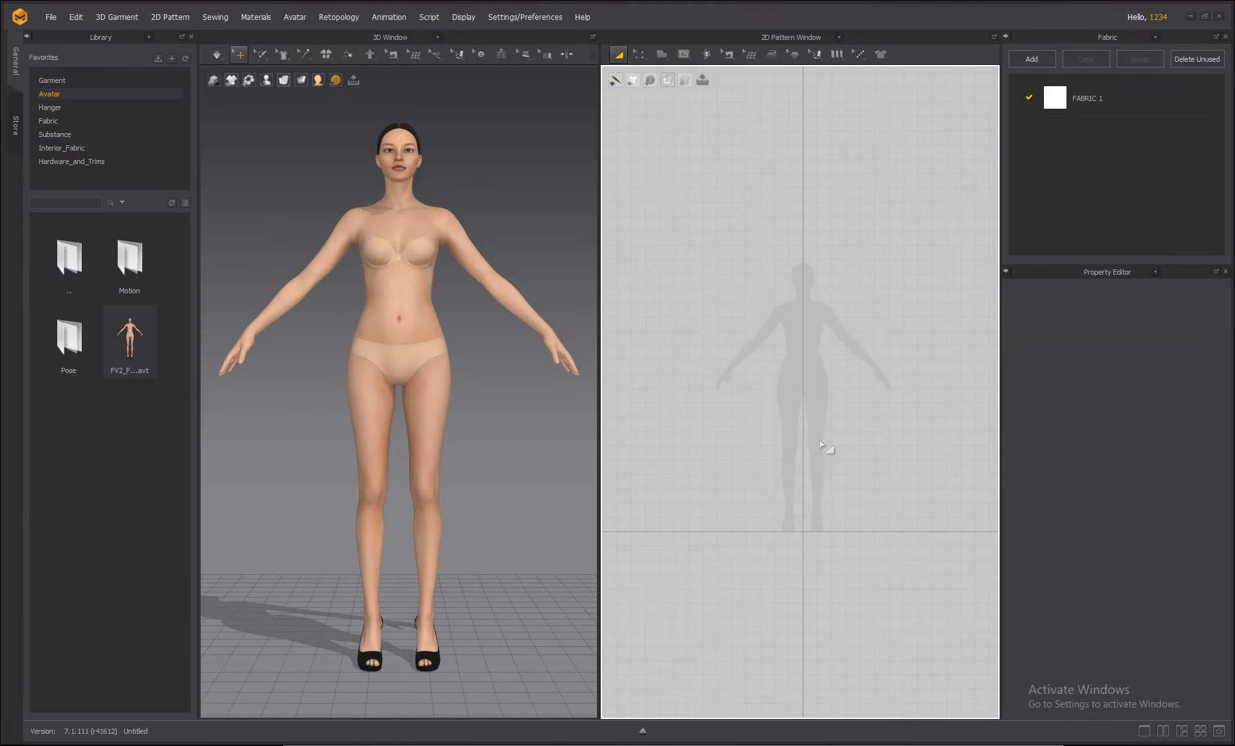
pyautogui.scroll(-2, 820, 441)
pyautogui.scroll(3, 816, 432)
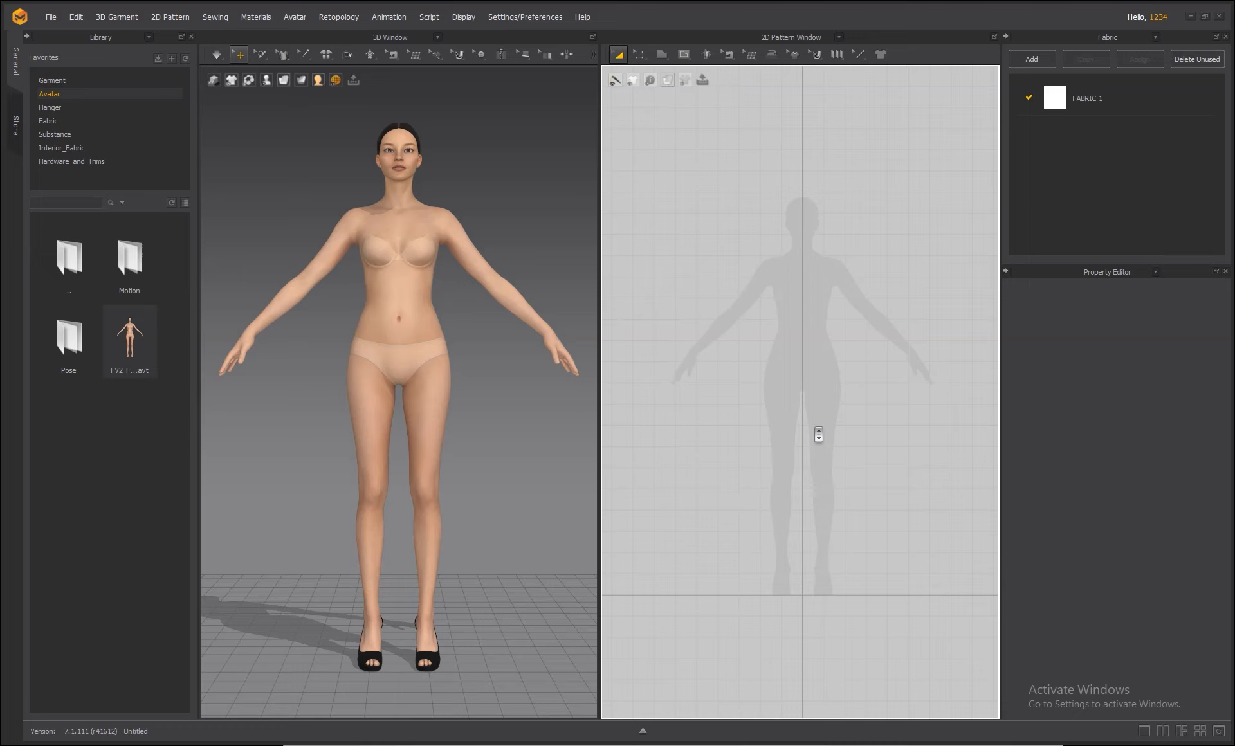
pyautogui.scroll(2, 818, 435)
pyautogui.scroll(-1, 818, 435)
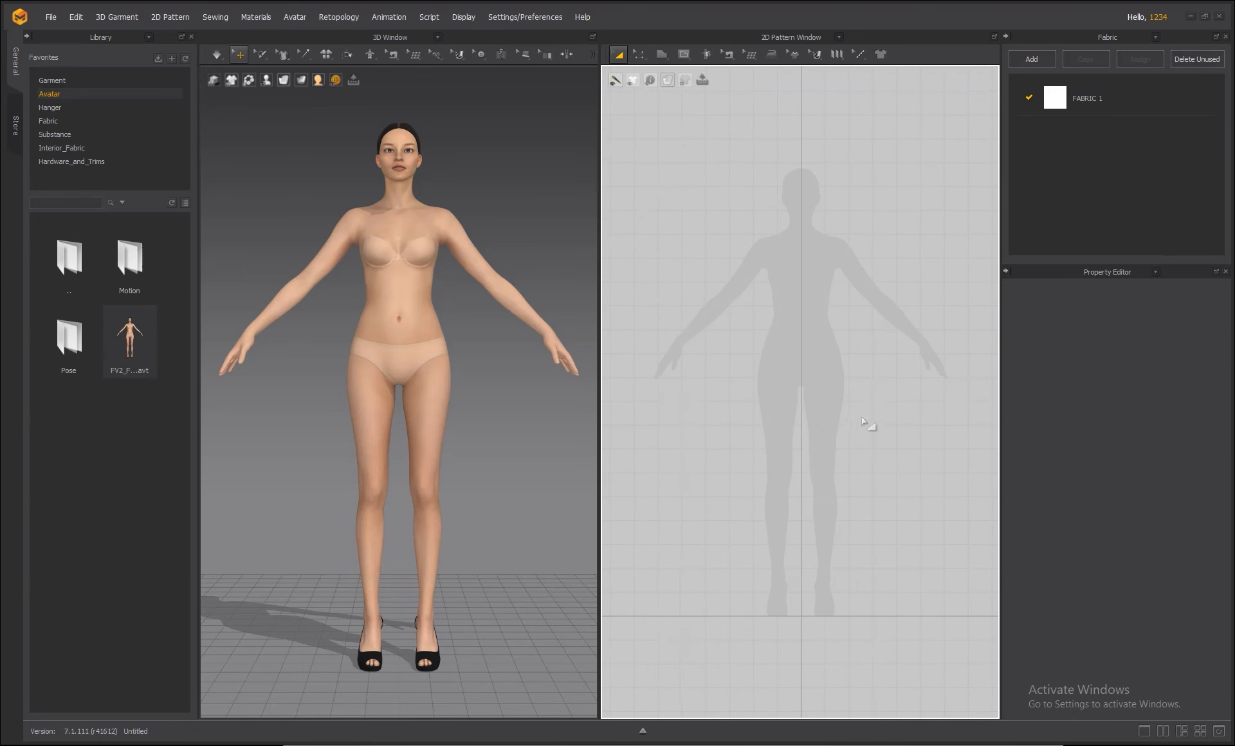
# Reposition the avatar silhouette in the 2D pattern view and pan the 3D view slightly left.
pyautogui.rightClick(862, 417)
pyautogui.click(862, 384)
pyautogui.moveTo(865, 406)
pyautogui.mouseDown(button='right')
pyautogui.moveTo(871, 485)
pyautogui.moveTo(808, 532)
pyautogui.moveTo(890, 356)
pyautogui.moveTo(819, 353)
pyautogui.moveTo(866, 392)
pyautogui.moveTo(866, 424)
pyautogui.mouseUp(button='right')
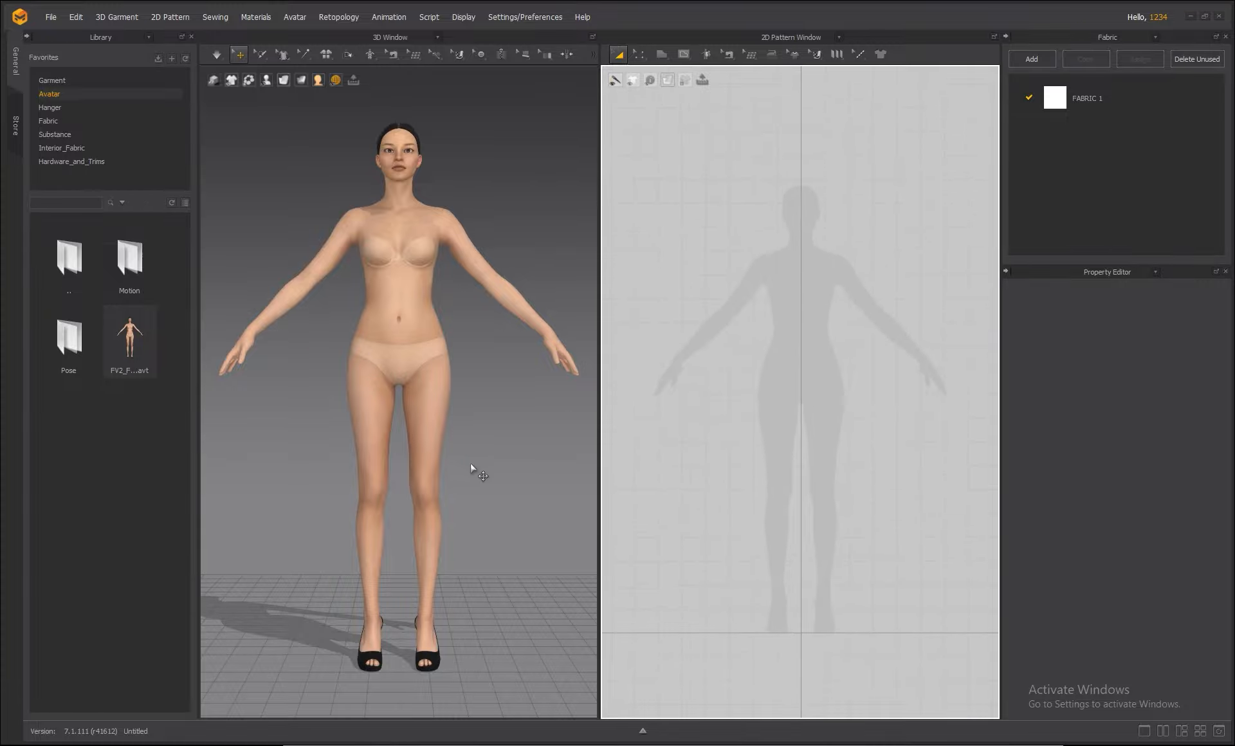
pyautogui.scroll(-4, 461, 458)
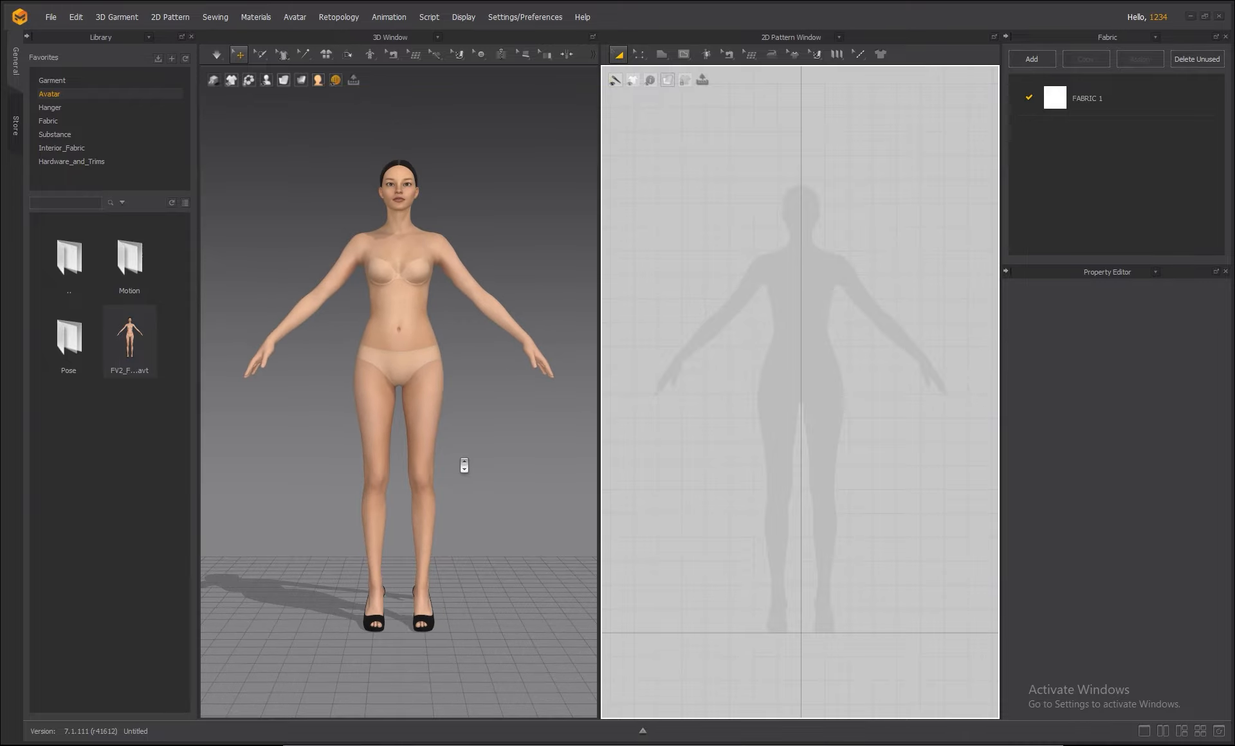
pyautogui.scroll(4, 463, 465)
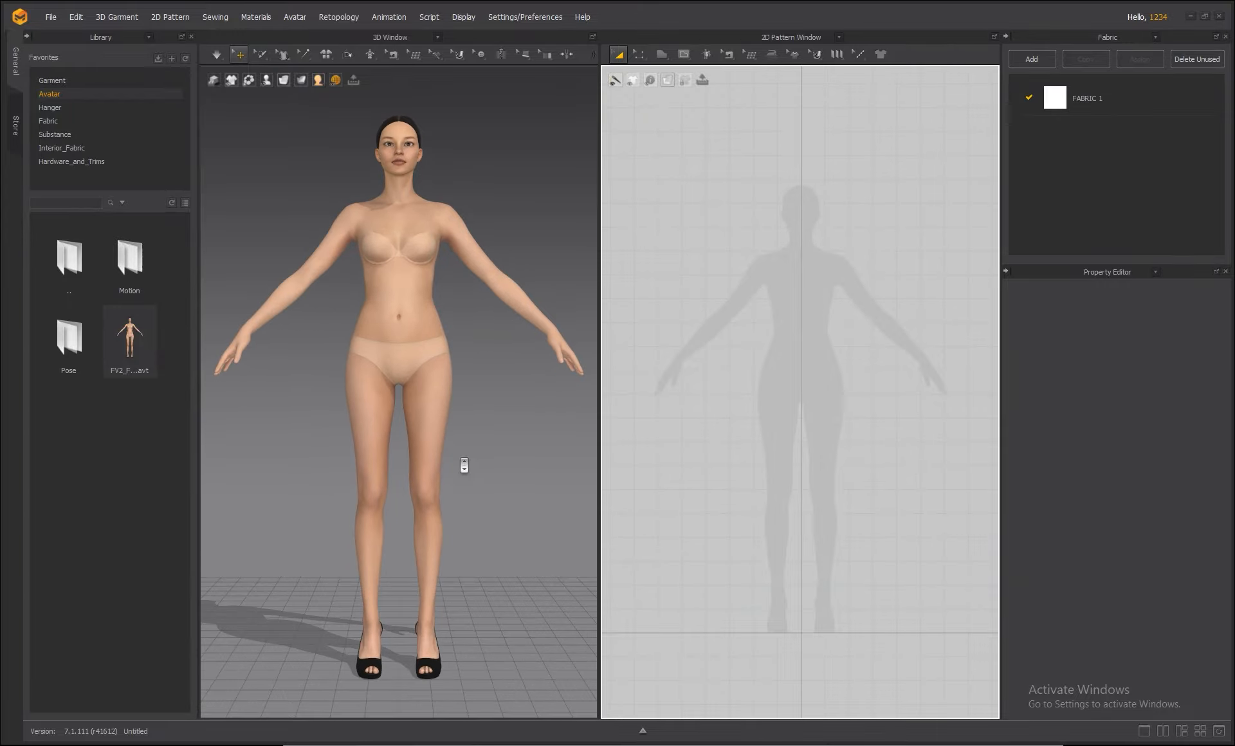
pyautogui.moveTo(473, 431)
pyautogui.mouseDown(button='middle')
pyautogui.moveTo(474, 469)
pyautogui.moveTo(423, 441)
pyautogui.moveTo(472, 413)
pyautogui.moveTo(504, 455)
pyautogui.moveTo(474, 431)
pyautogui.mouseUp(button='middle')
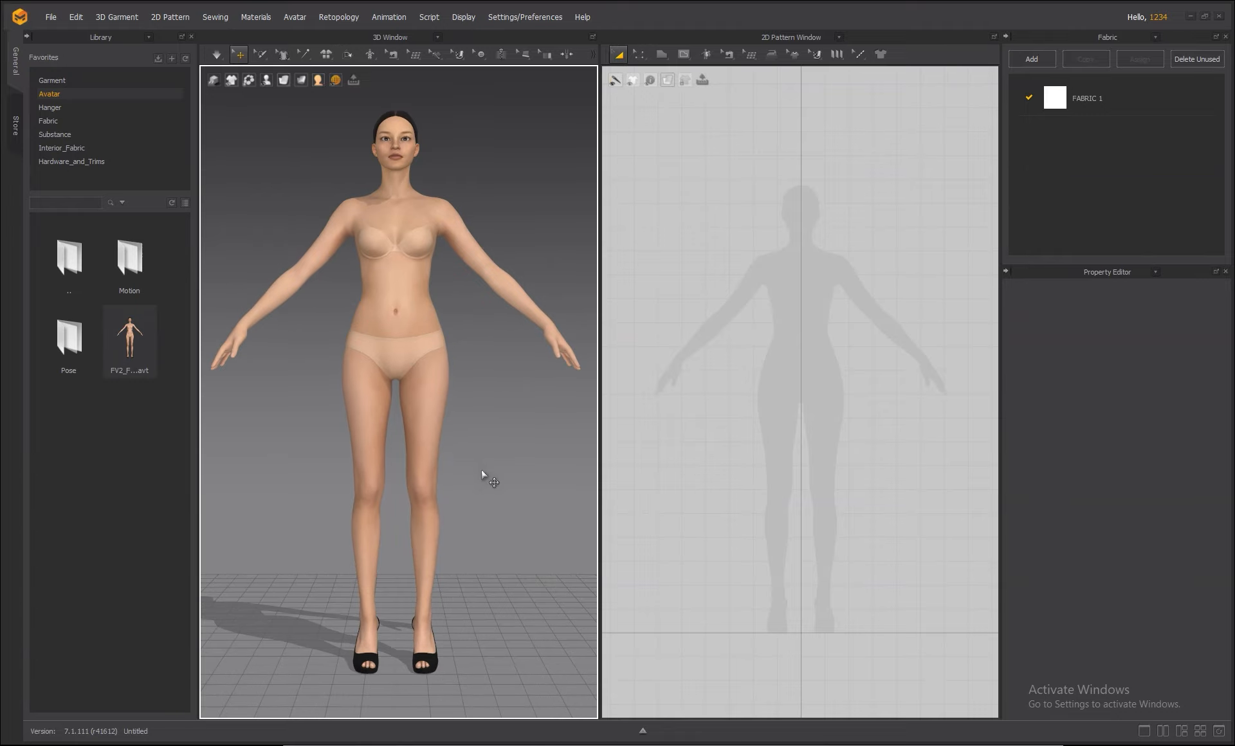
pyautogui.moveTo(527, 422)
pyautogui.mouseDown(button='right')
pyautogui.moveTo(326, 427)
pyautogui.moveTo(643, 421)
pyautogui.moveTo(505, 424)
pyautogui.moveTo(519, 427)
pyautogui.mouseUp(button='right')
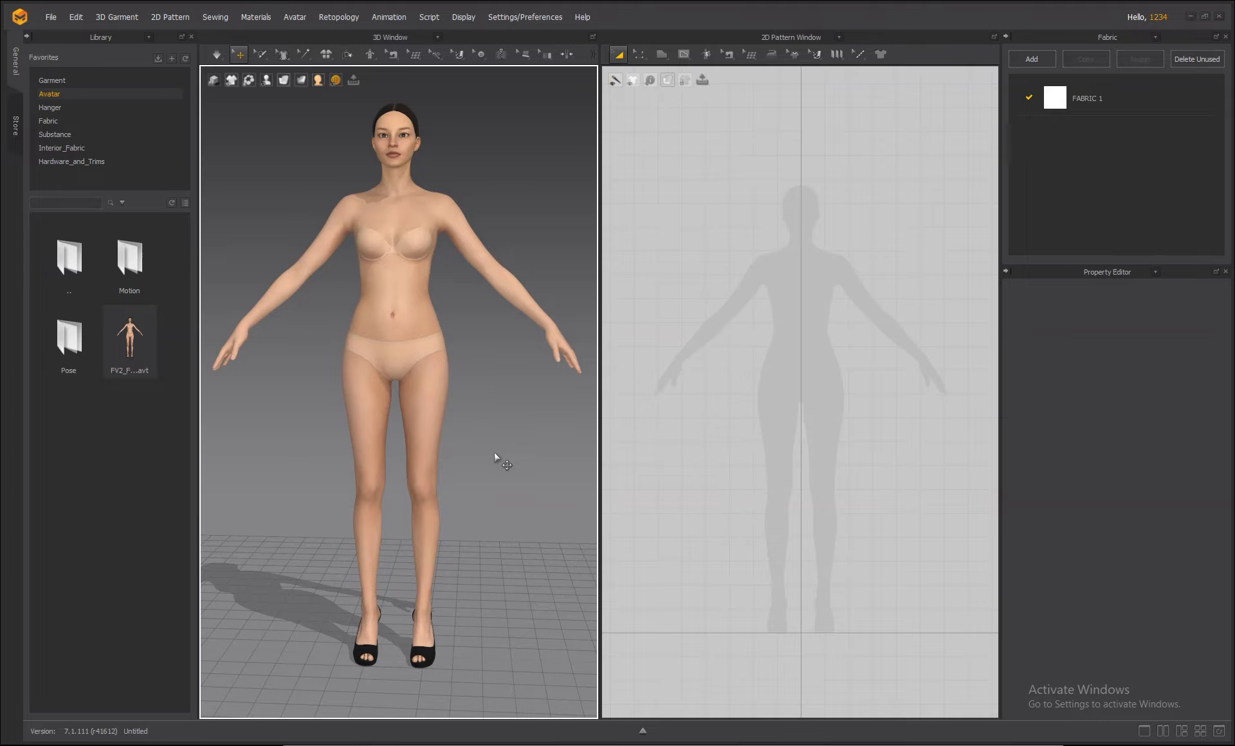
pyautogui.press('1')
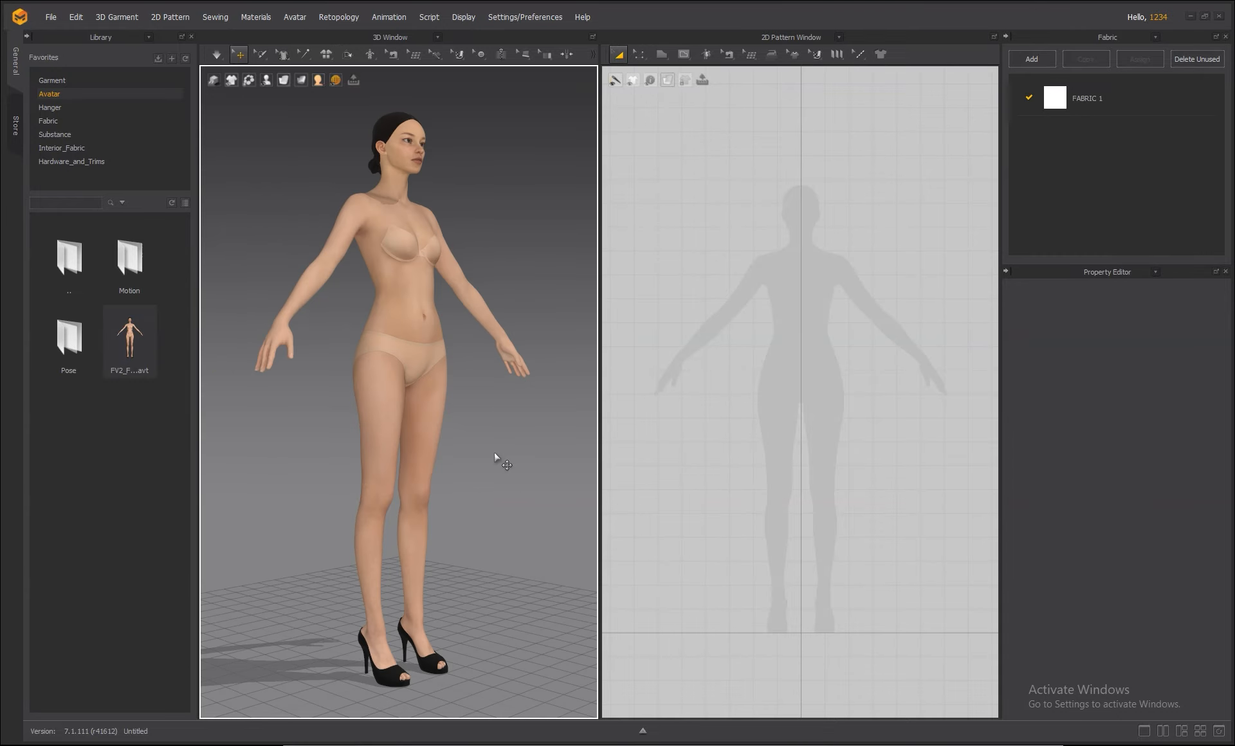
pyautogui.press('2')
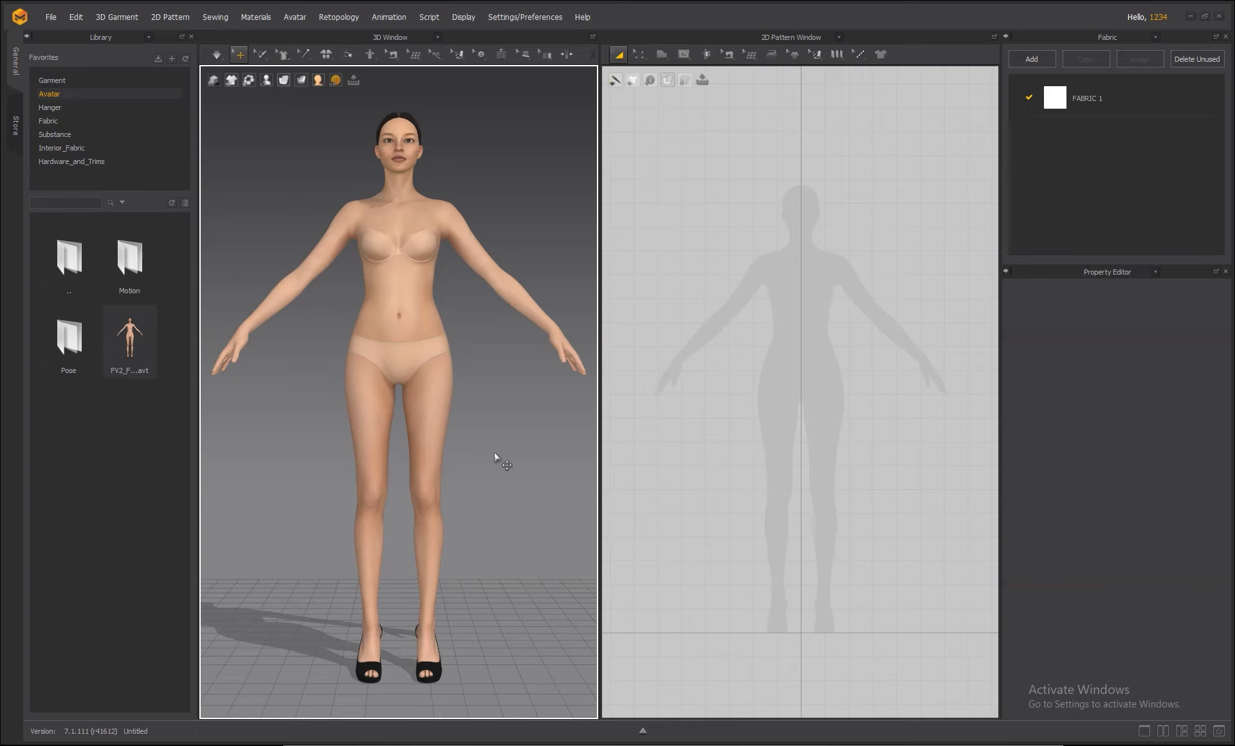
pyautogui.press('1')
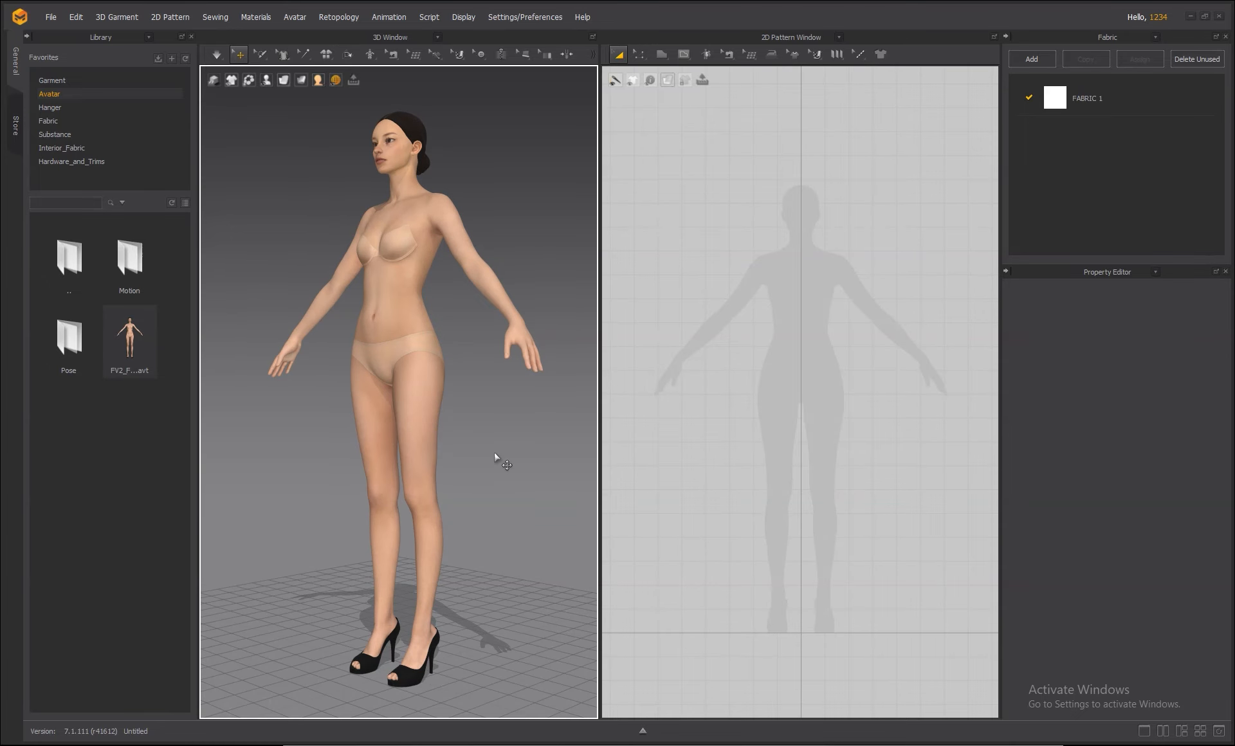
pyautogui.press('6')
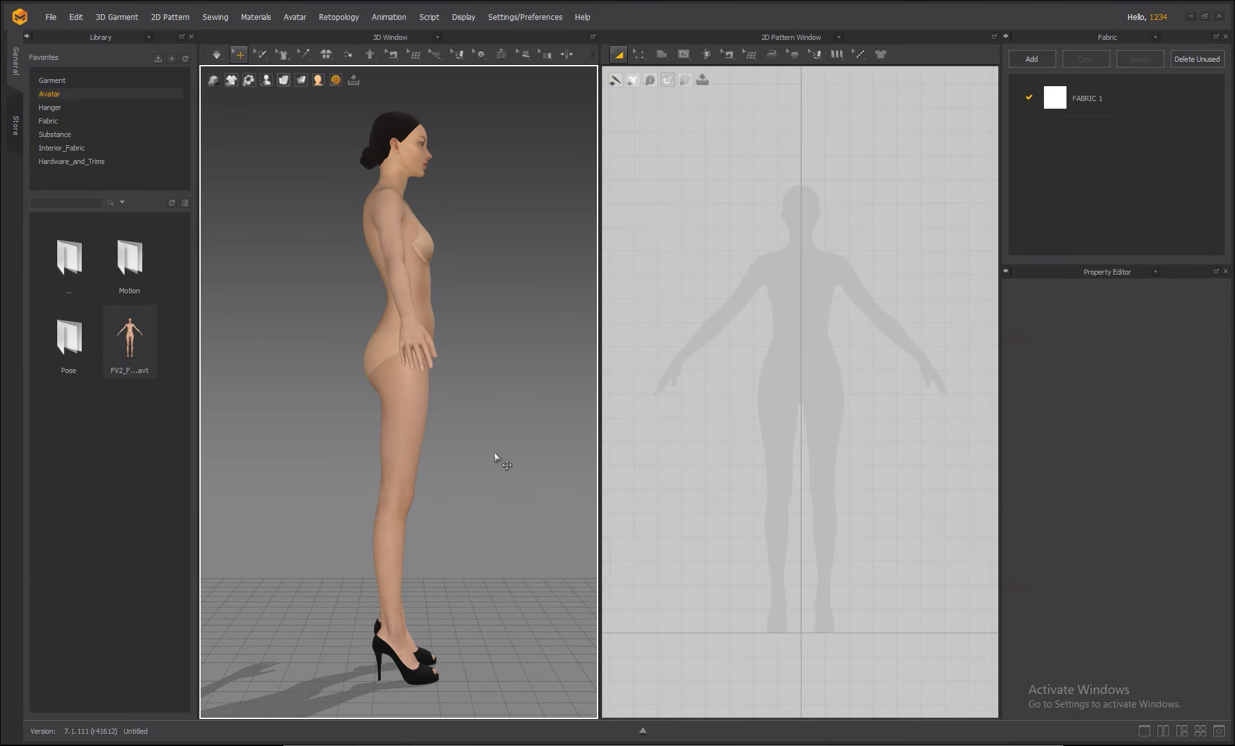
pyautogui.press('5')
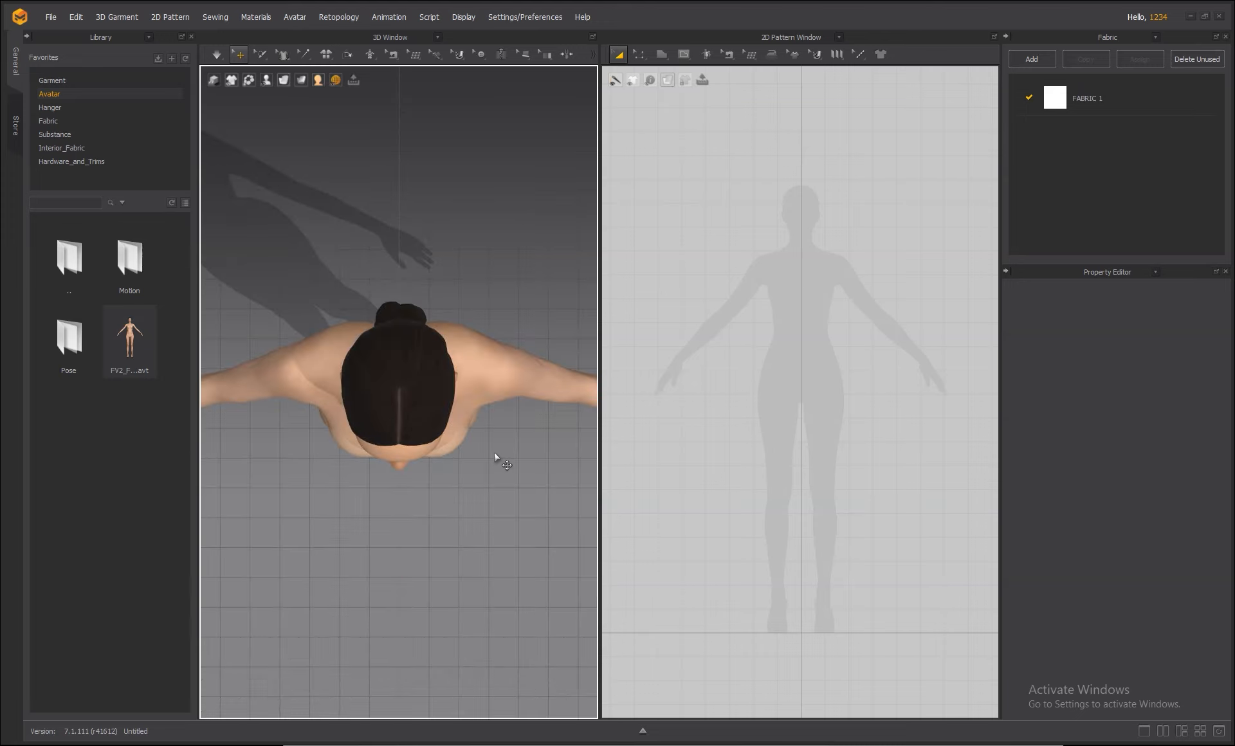
pyautogui.press('4')
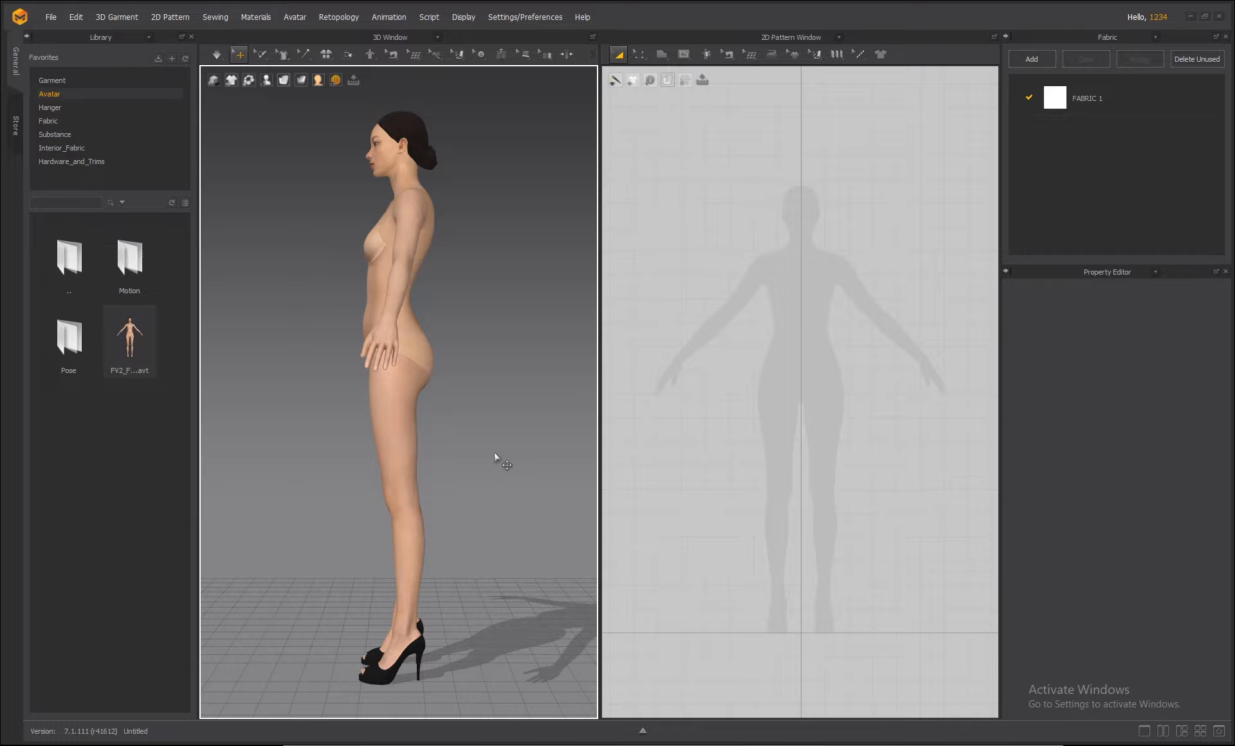
pyautogui.press('8')
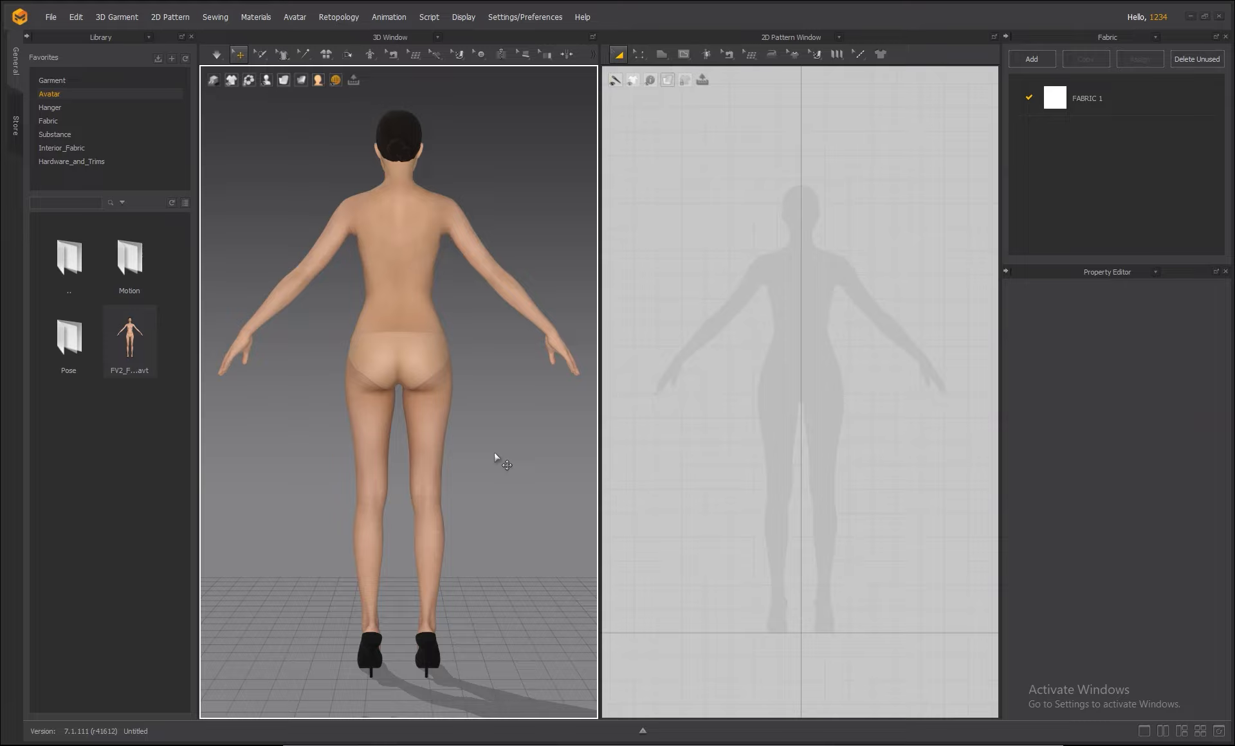
pyautogui.press('0')
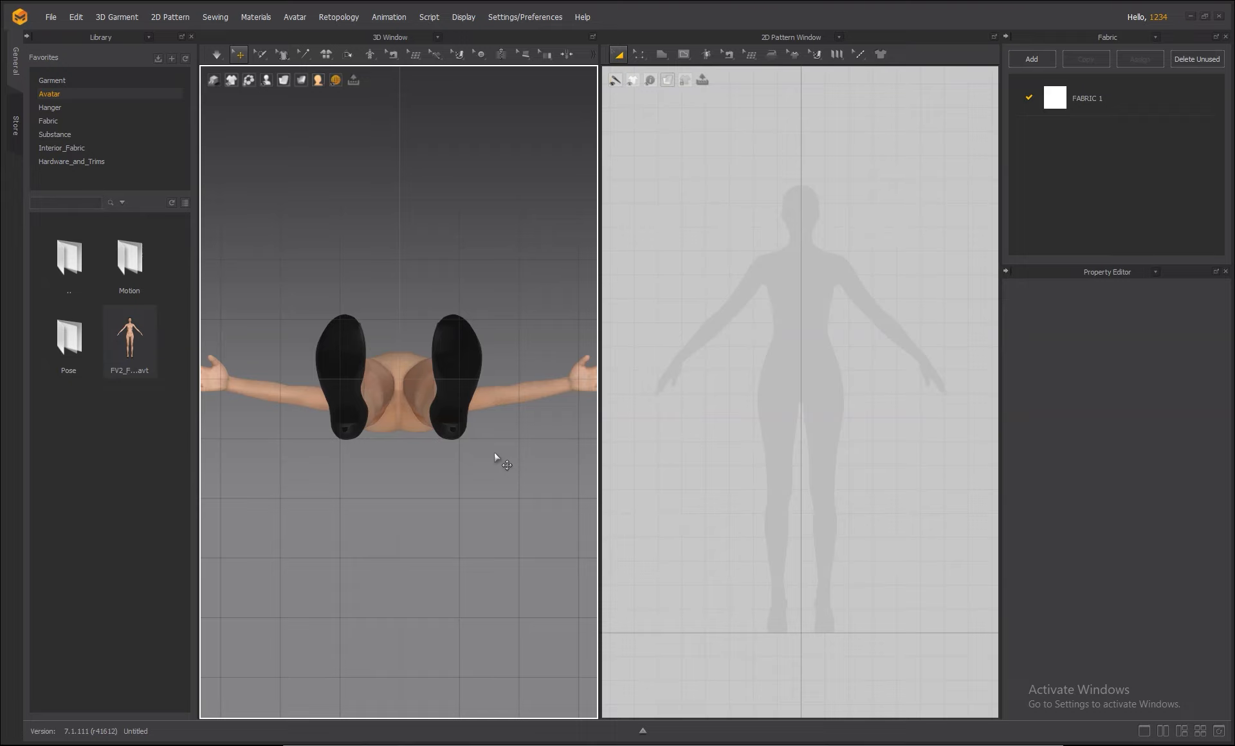
pyautogui.press('2')
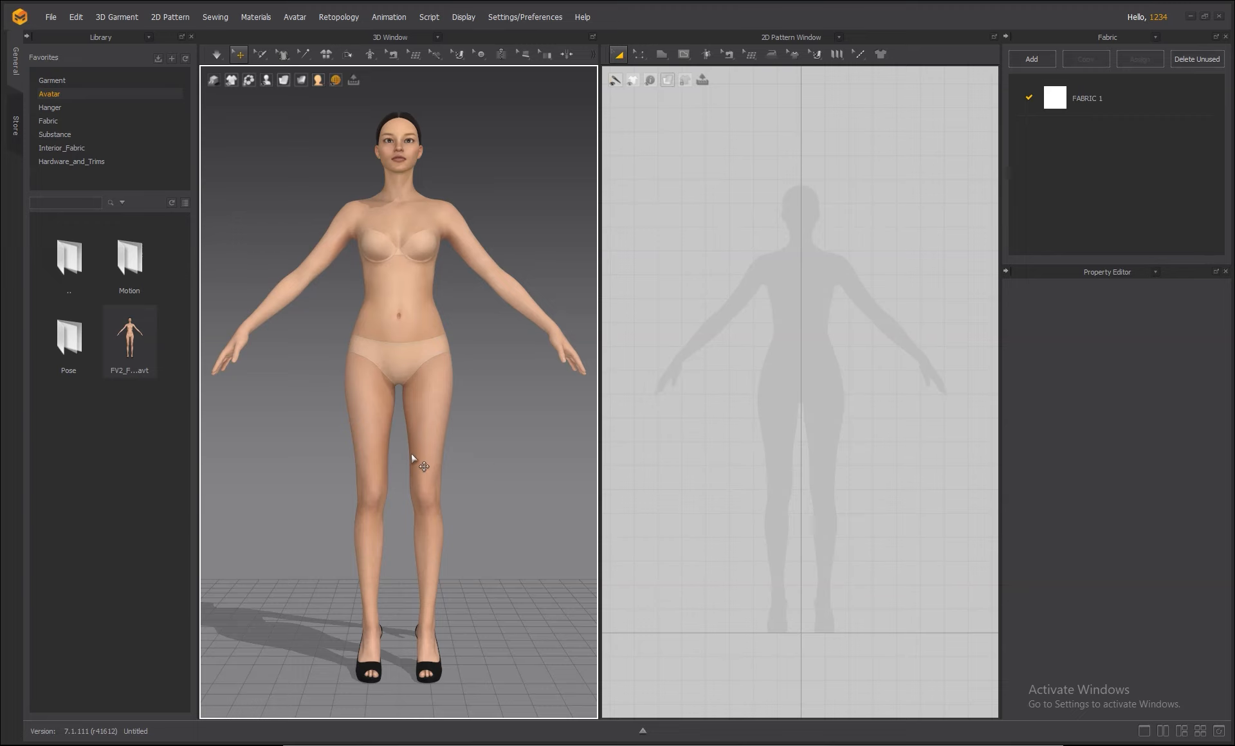
# Delete the default FV2 avatar and open the Library's Avatar > Stylized folder.
pyautogui.click(400, 330)
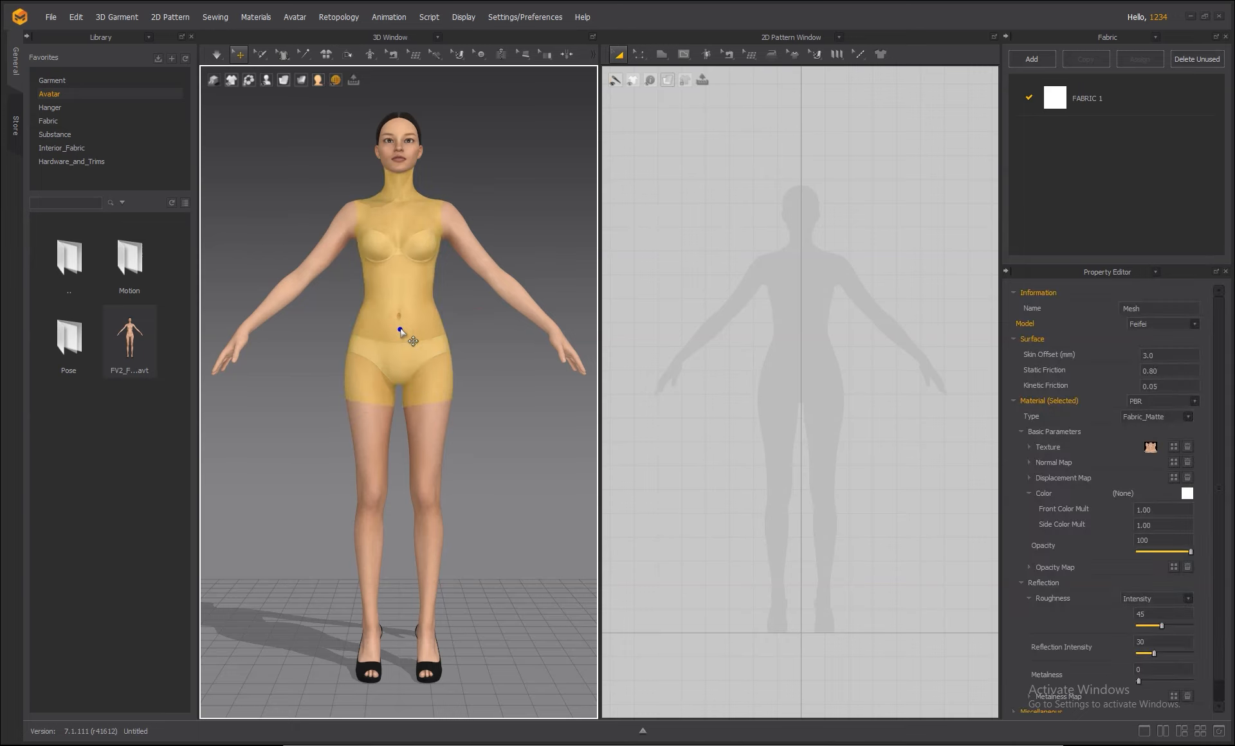
pyautogui.press('Delete')
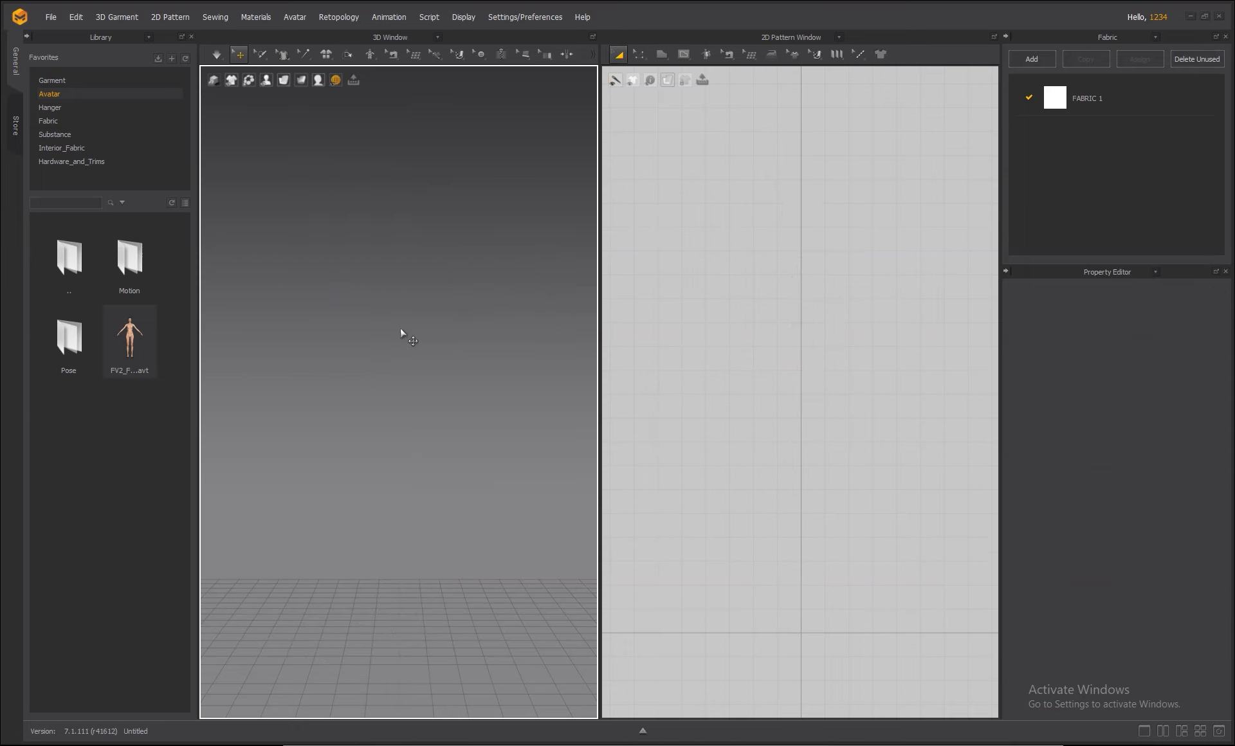
pyautogui.doubleClick(80, 265)
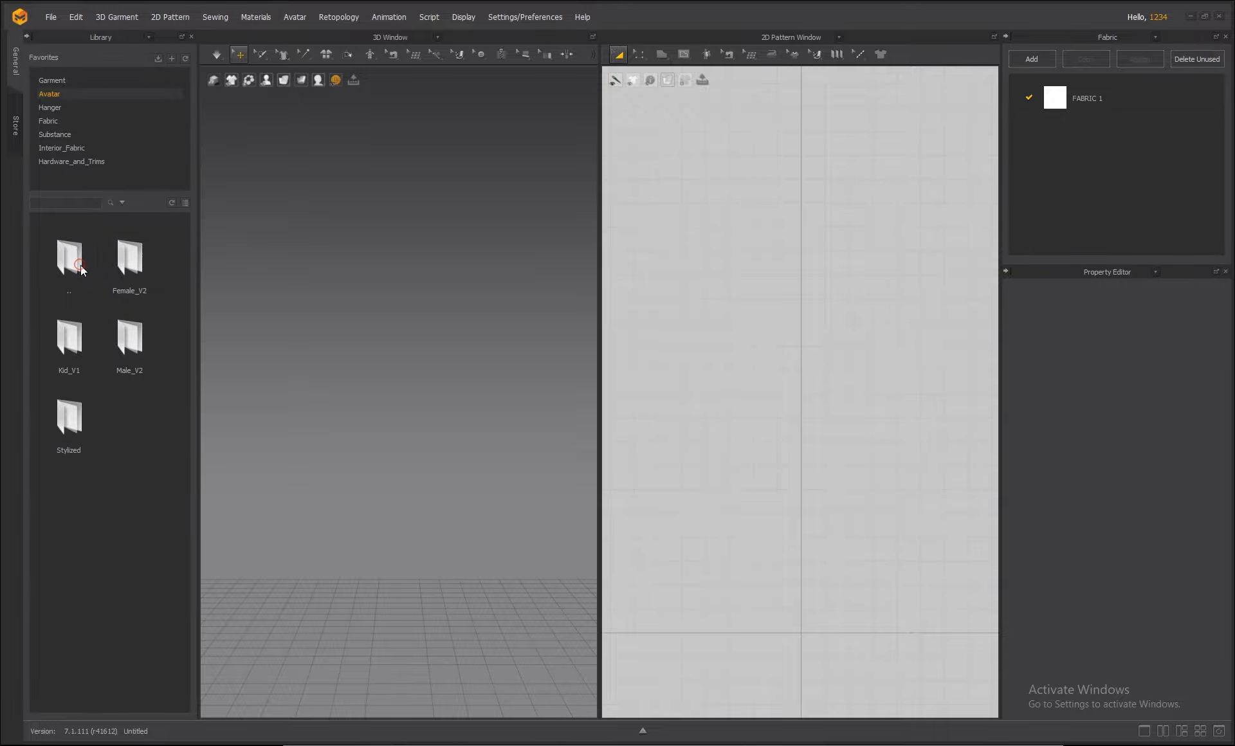
pyautogui.doubleClick(59, 434)
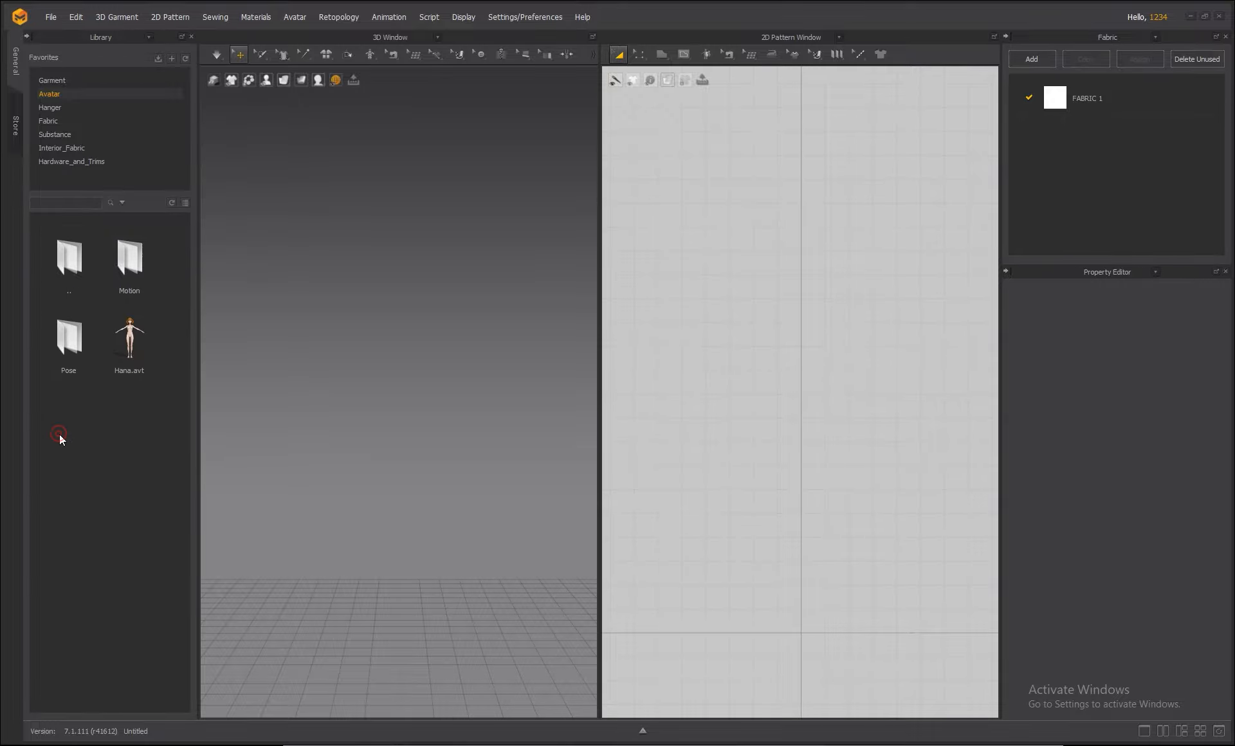
# Load Hana.avt, inspect it from the side, then delete it from the scene.
pyautogui.doubleClick(130, 337)
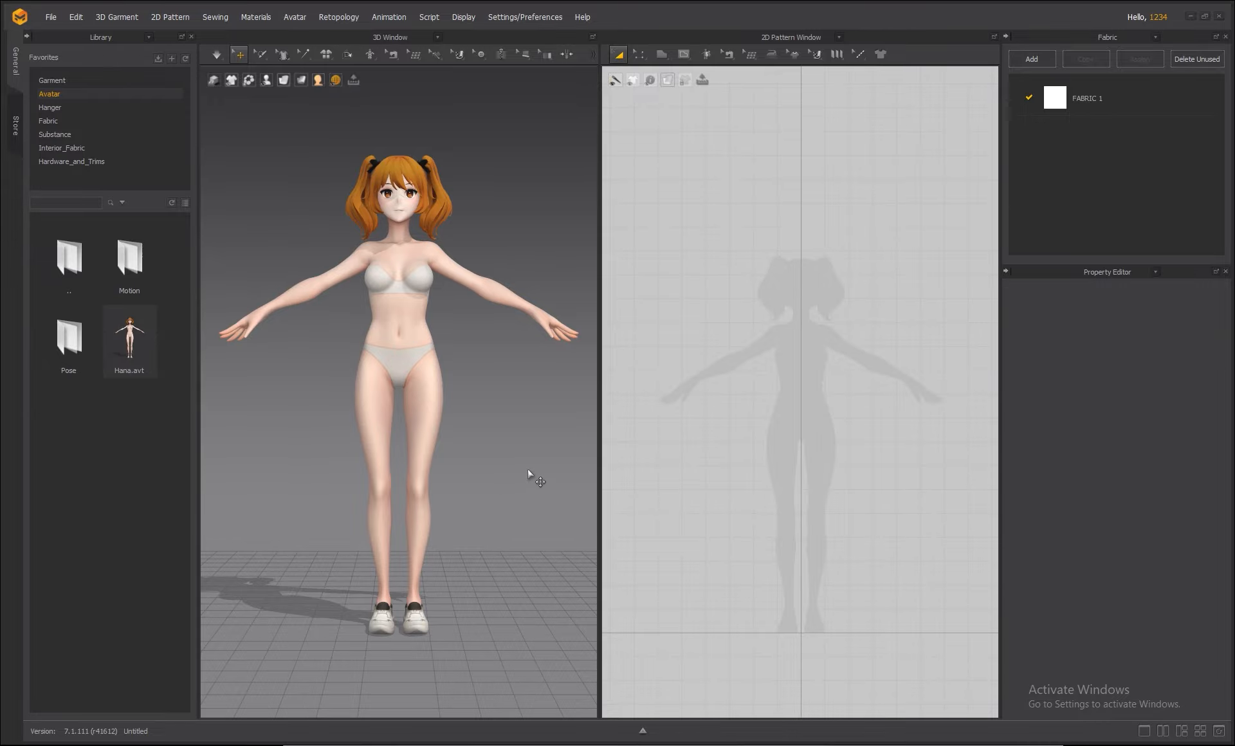
pyautogui.moveTo(524, 465); pyautogui.dragTo(555, 457, button='right')
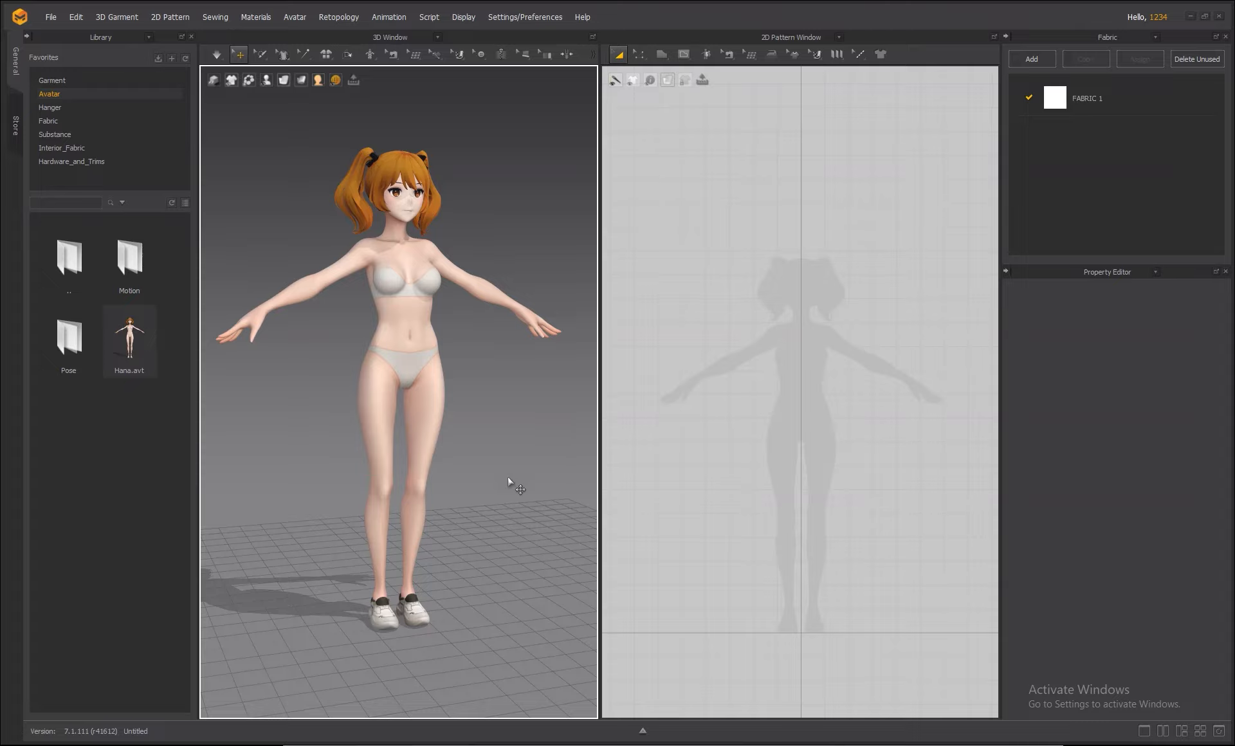
pyautogui.moveTo(519, 450); pyautogui.dragTo(484, 451, button='right')
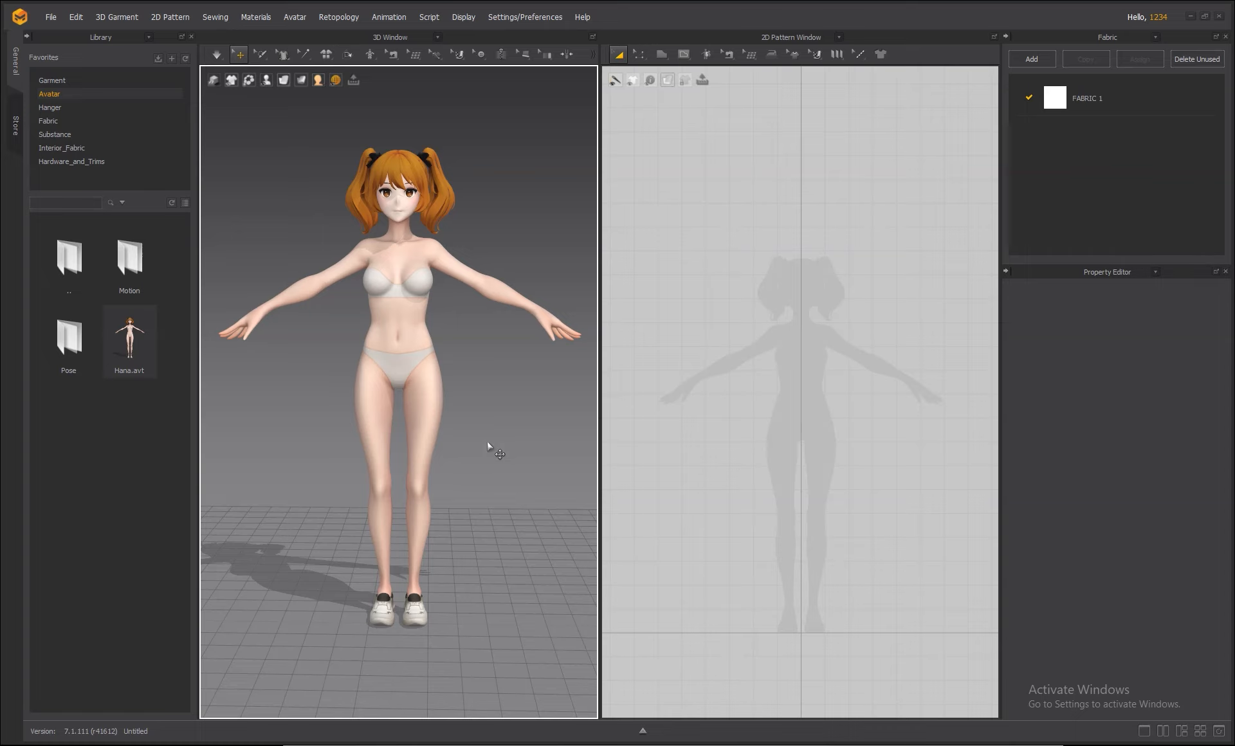
pyautogui.click(408, 321)
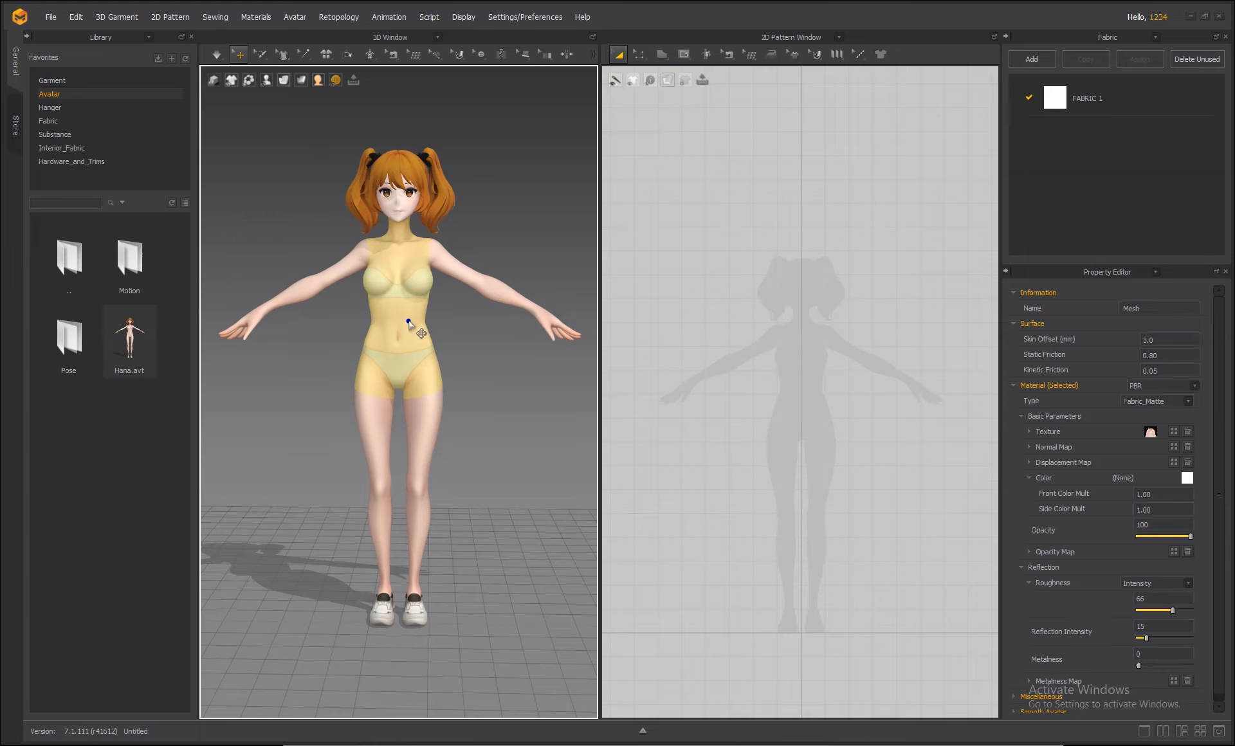
pyautogui.press('Delete')
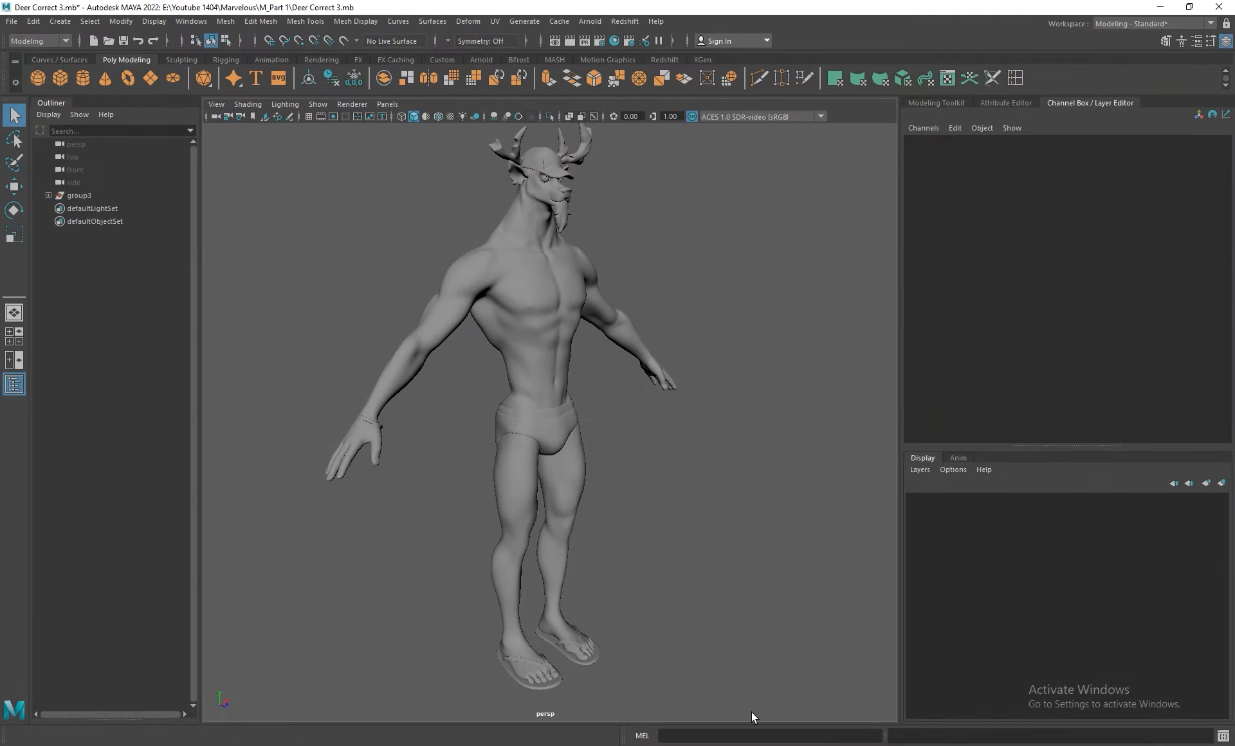
pyautogui.keyDown('alt'); pyautogui.moveTo(761, 510); pyautogui.dragTo(746, 537); pyautogui.keyUp('alt')
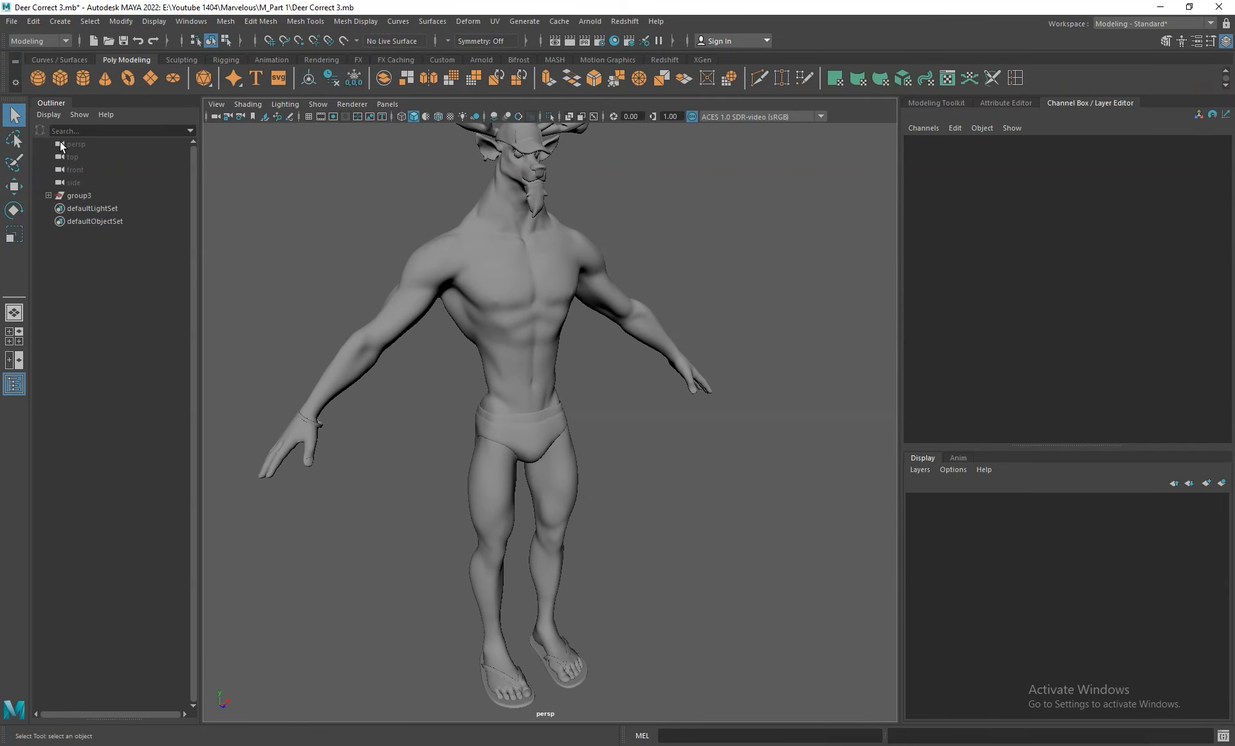
# Select group3 in Maya's Outliner and dolly out to see the whole deer.
pyautogui.click(48, 195)
pyautogui.click(48, 196)
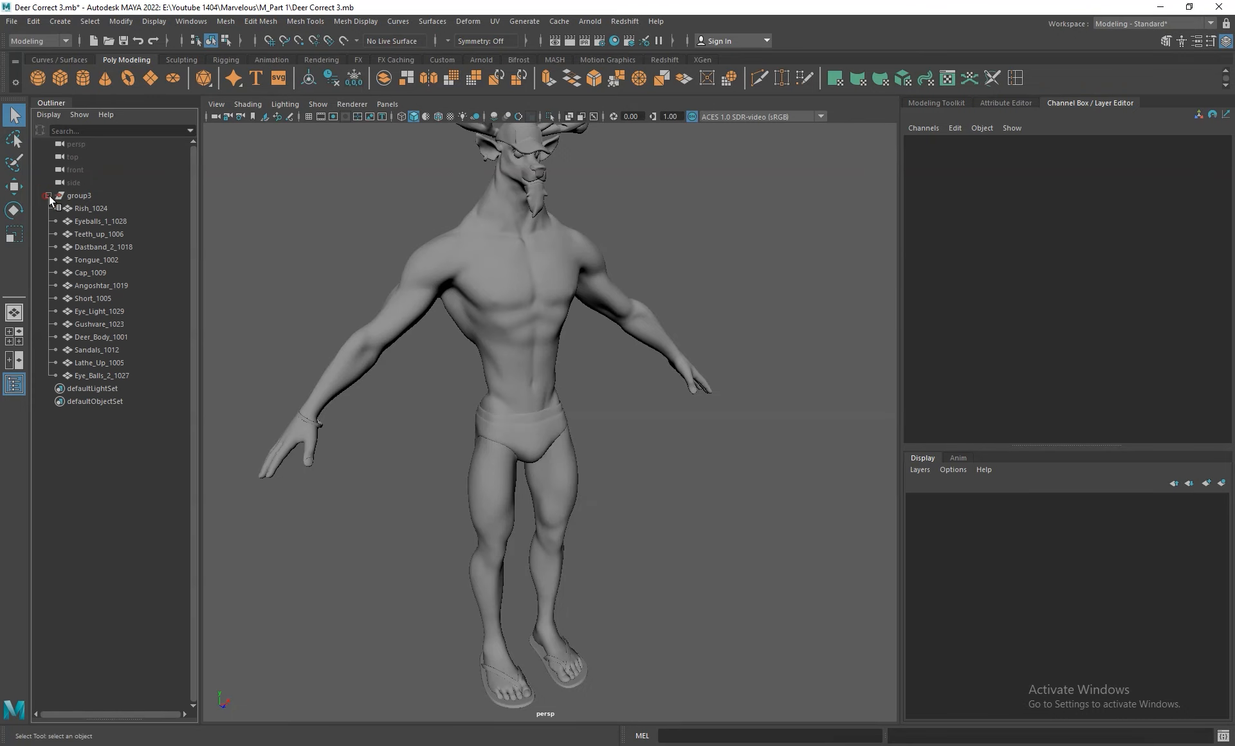
pyautogui.click(537, 441)
pyautogui.click(48, 195)
pyautogui.click(79, 195)
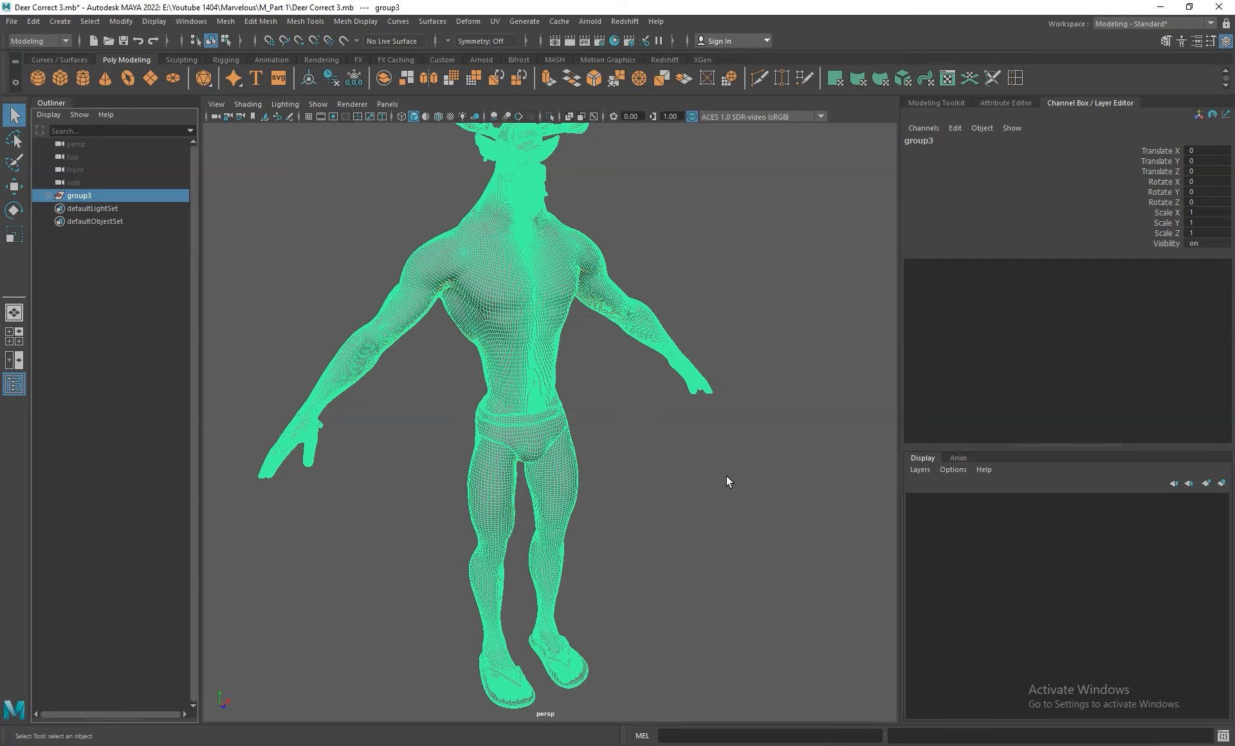
pyautogui.keyDown('alt'); pyautogui.moveTo(738, 489); pyautogui.dragTo(679, 421, button='right'); pyautogui.keyUp('alt')
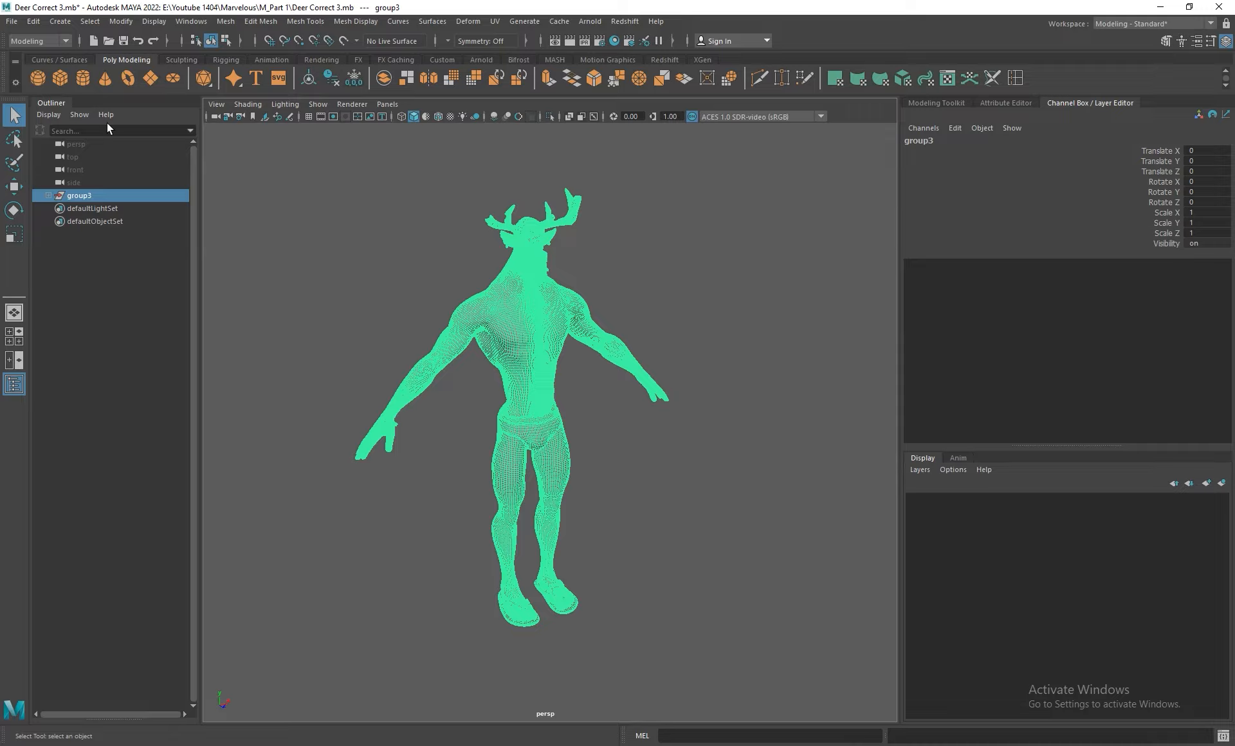
# Export the selected group3 with Export Selection as an OBJ named Character 2.
pyautogui.click(12, 22)
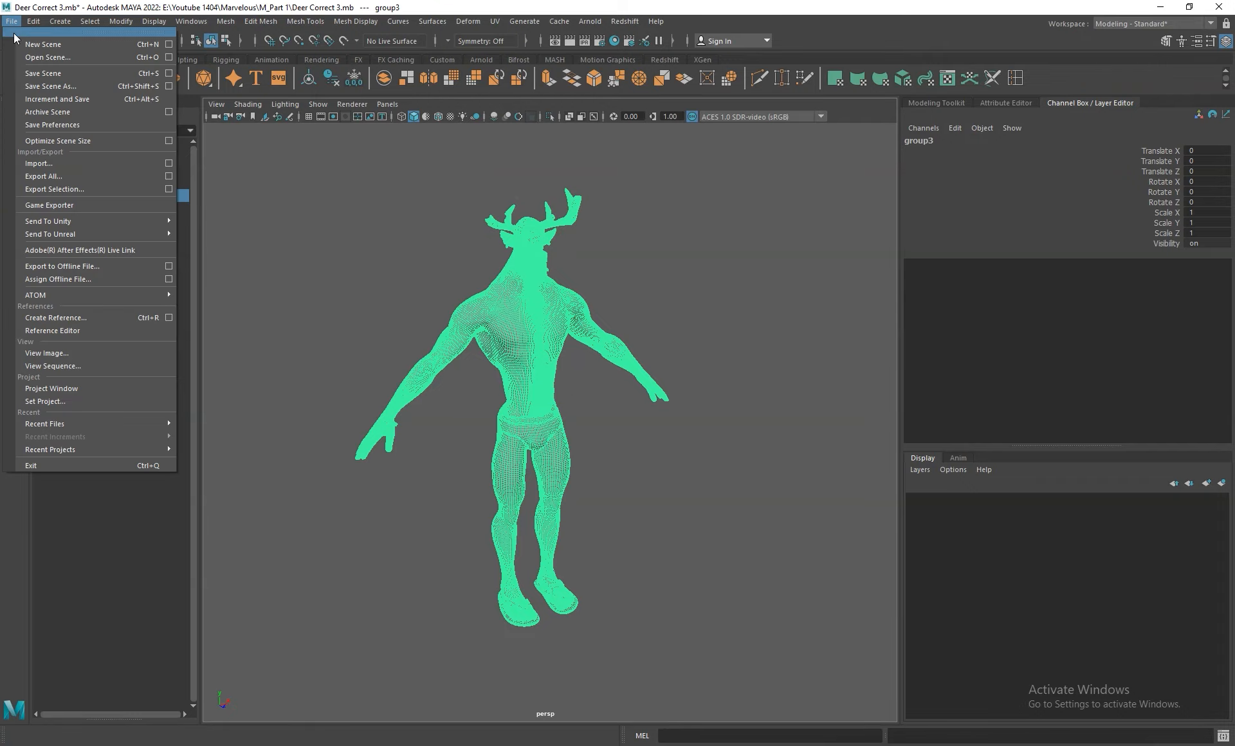
pyautogui.click(64, 188)
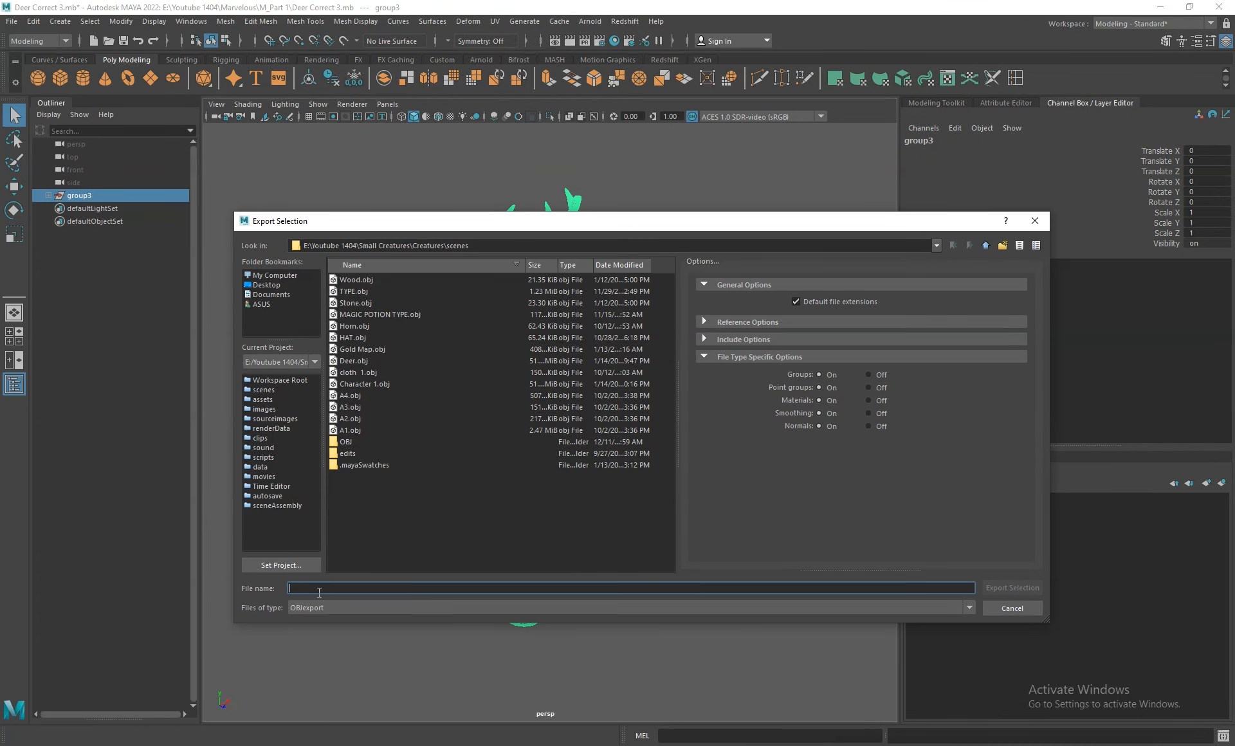
pyautogui.write('Char')
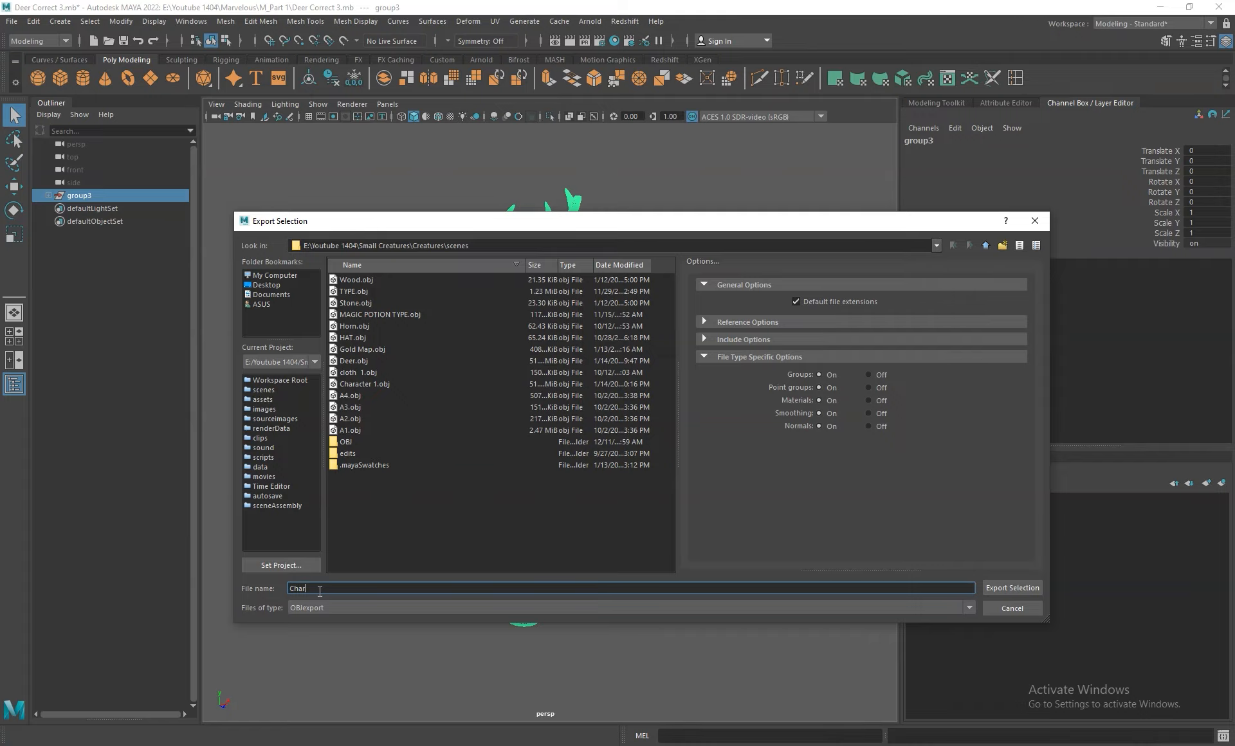
pyautogui.write('acter')
pyautogui.press('Return')
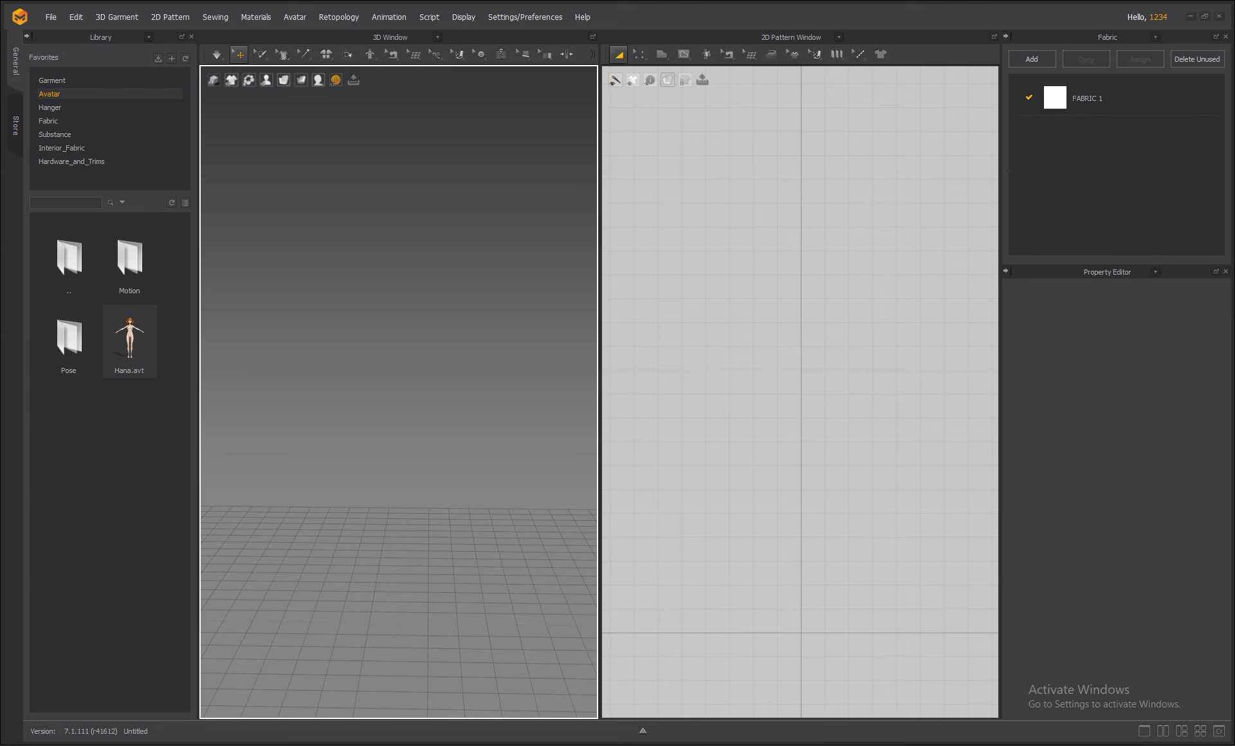
# Bring in Character 2.obj through File > Import (Add) > OBJ.
pyautogui.click(52, 17)
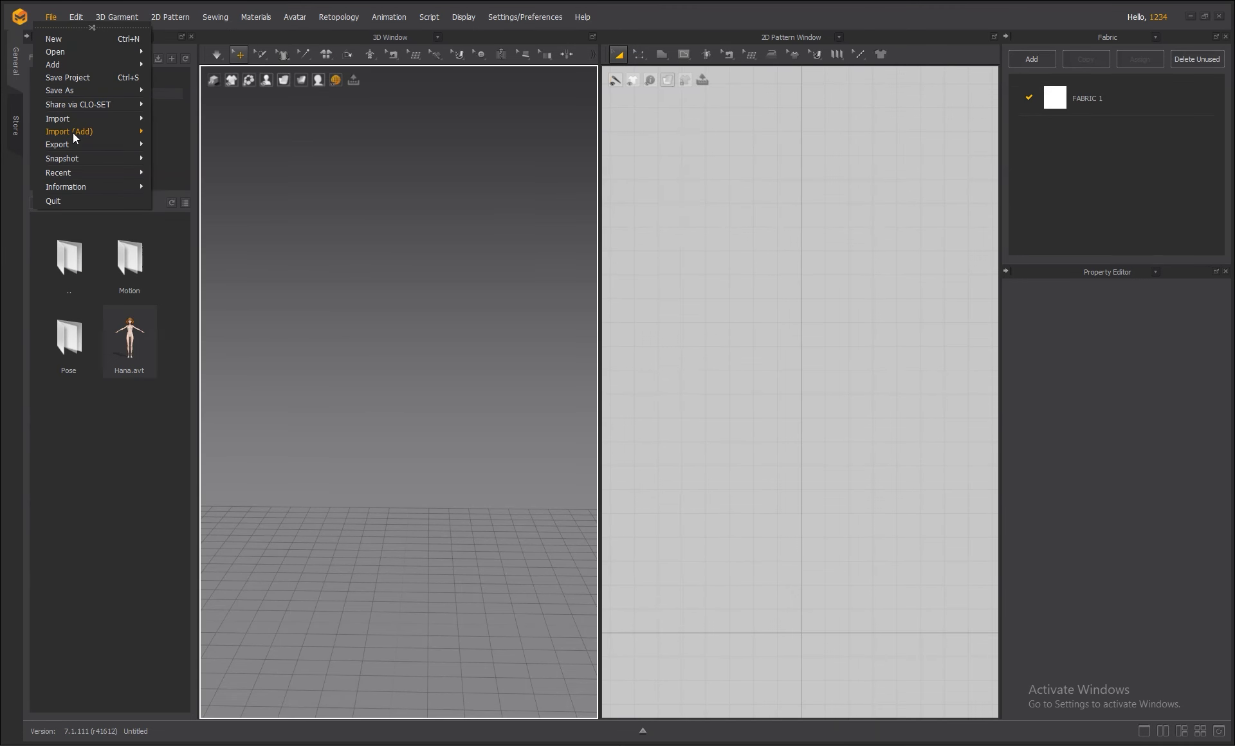
pyautogui.moveTo(64, 131)
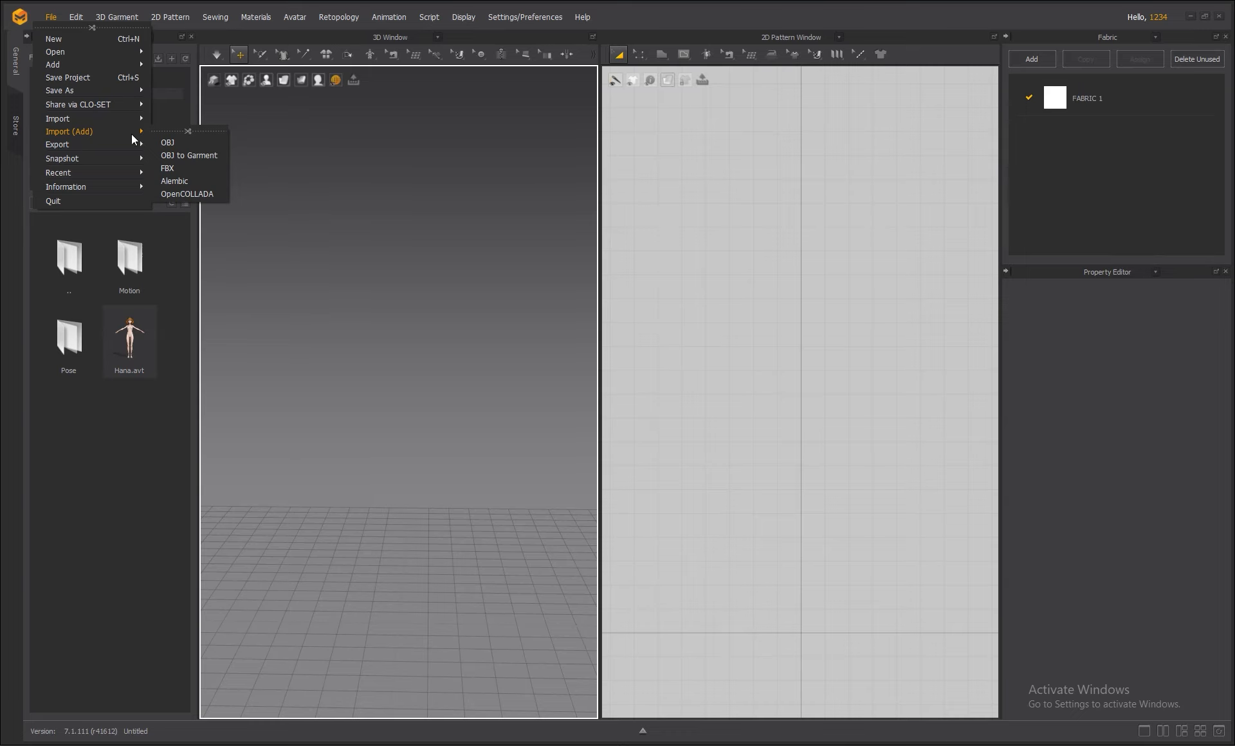
pyautogui.click(166, 144)
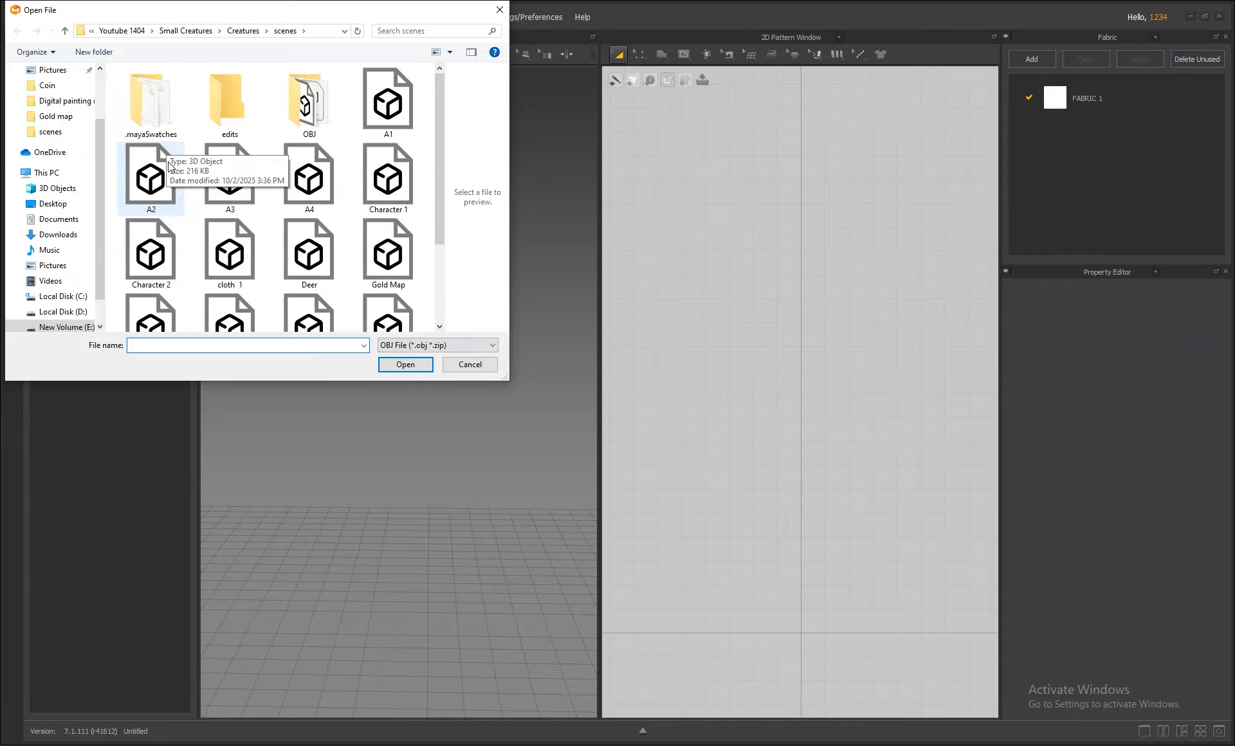
pyautogui.click(151, 254)
pyautogui.click(395, 362)
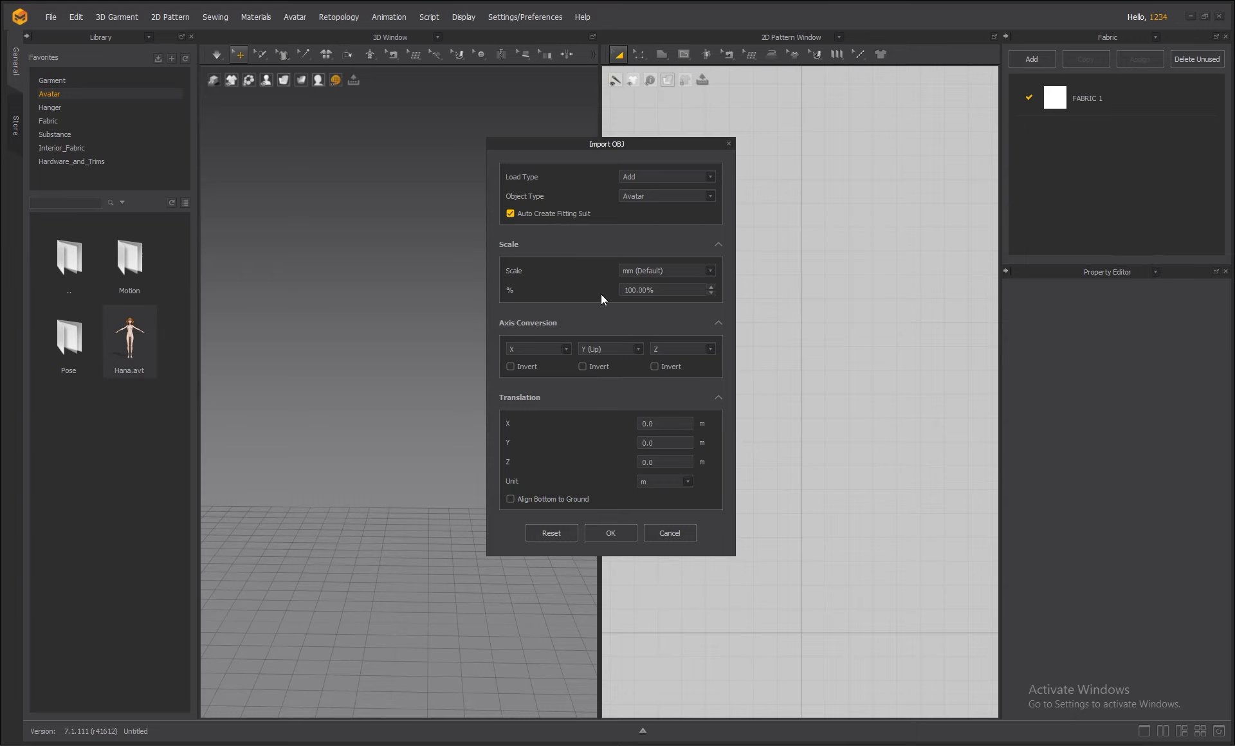
# Import Character 2 as an avatar at 1000% scale and dismiss the fitting-suit message.
pyautogui.doubleClick(634, 292)
pyautogui.click(629, 289)
pyautogui.write('0')
pyautogui.click(610, 534)
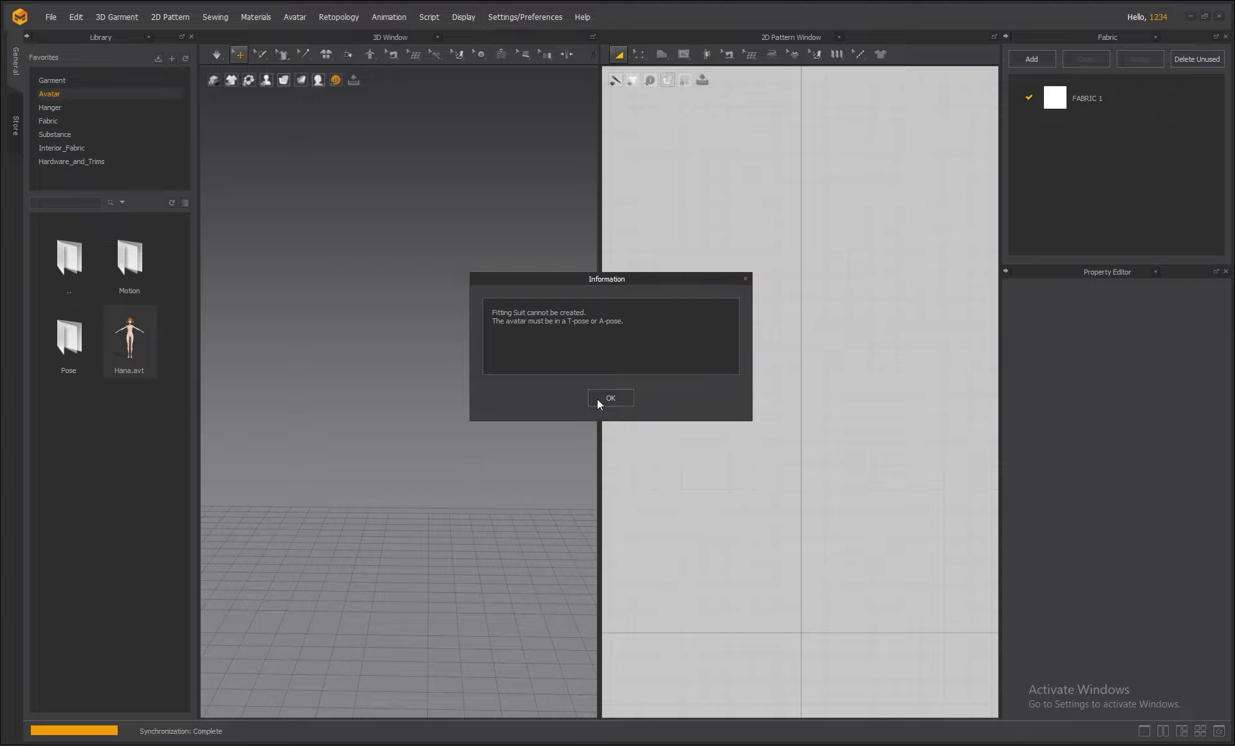
pyautogui.click(611, 399)
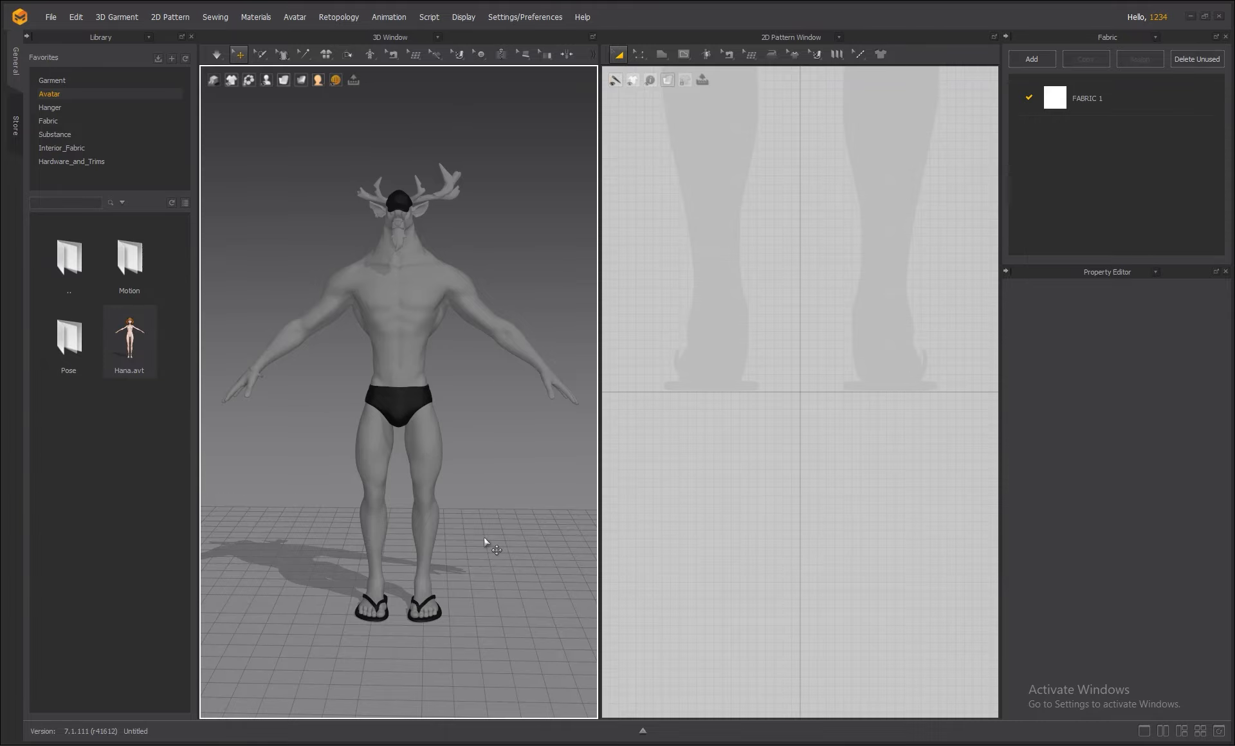
# Switch to the single 3D Window layout and orbit to view the deer's left side.
pyautogui.scroll(-8, 821, 411)
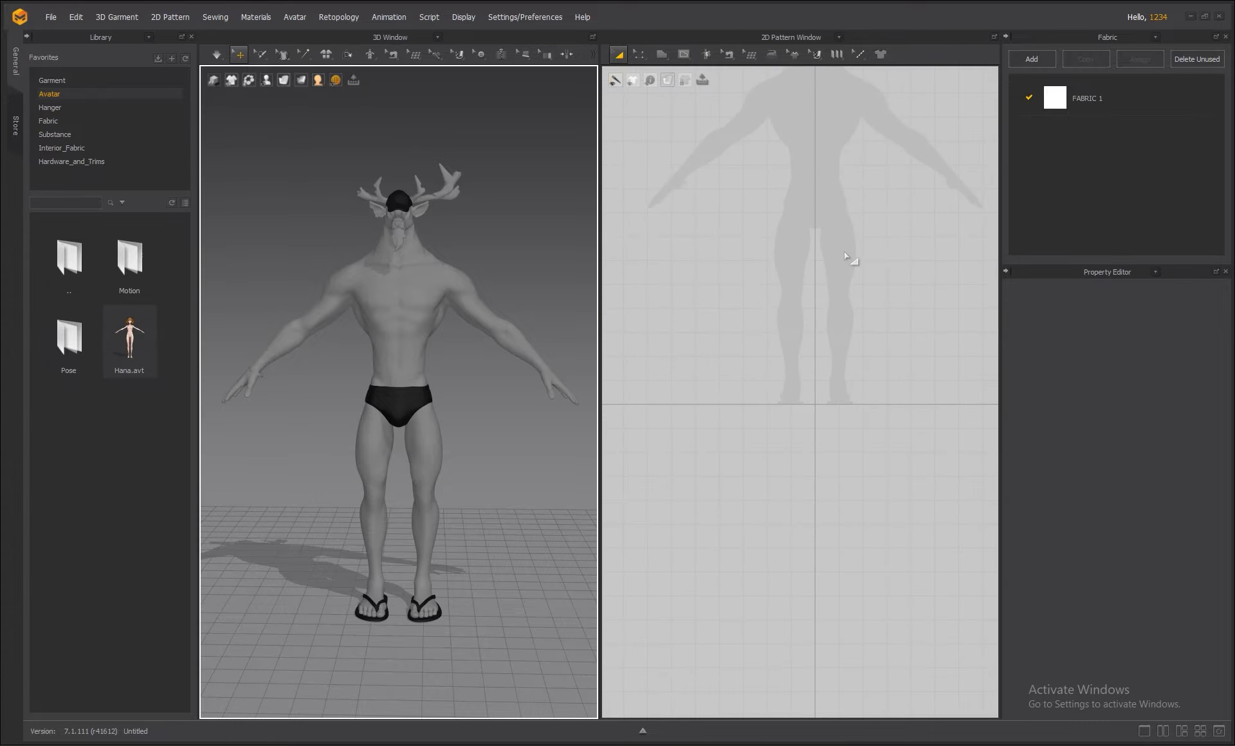
pyautogui.moveTo(843, 404); pyautogui.dragTo(838, 427, button='middle')
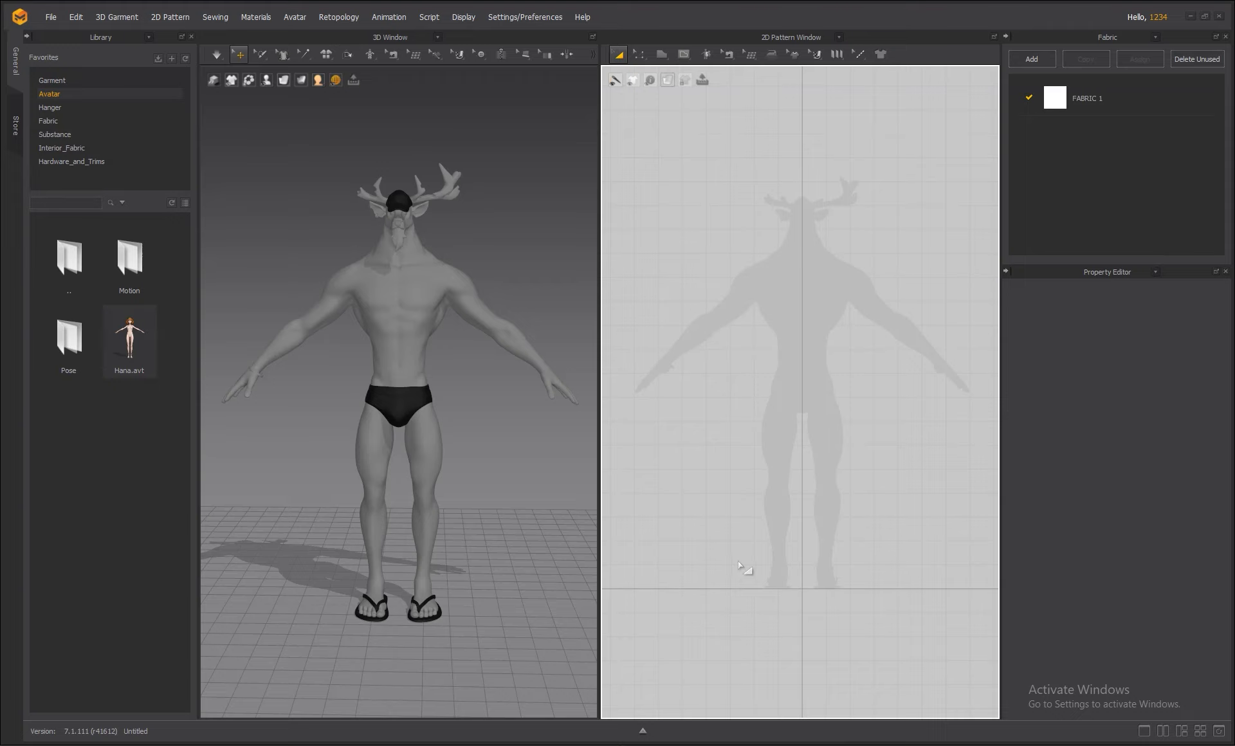
pyautogui.moveTo(485, 461); pyautogui.dragTo(524, 462, button='right')
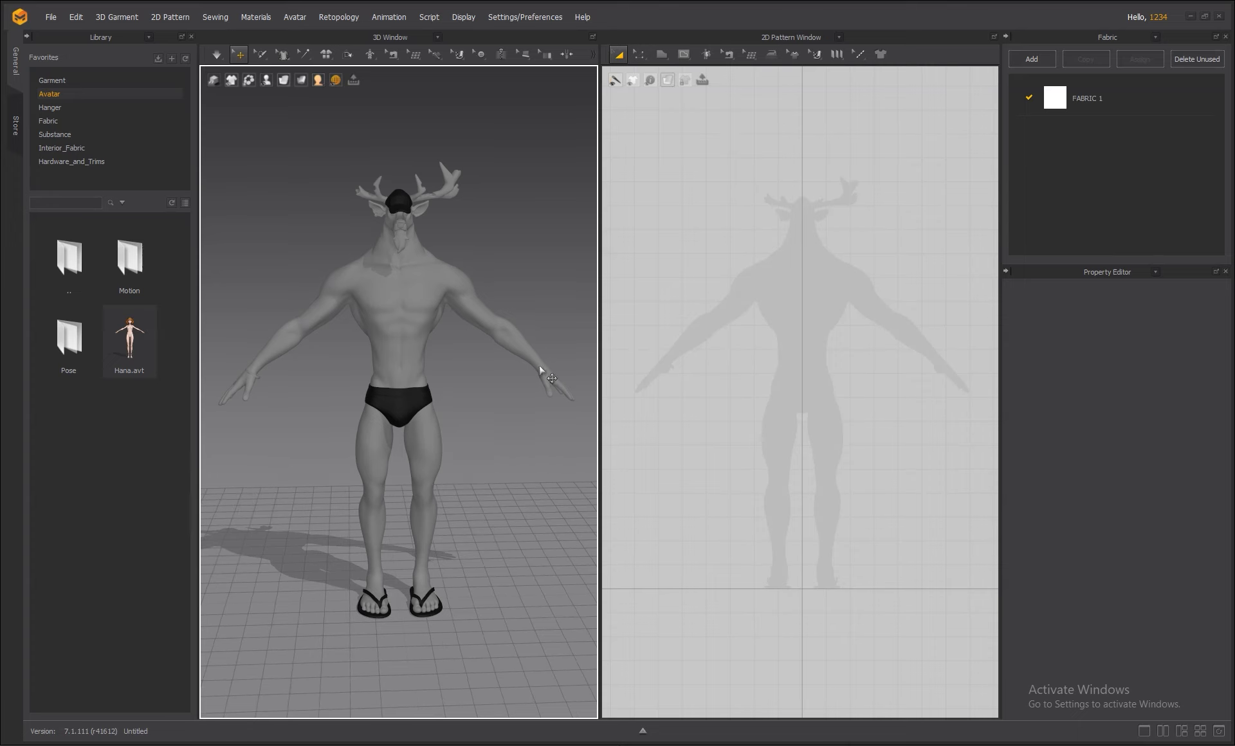
pyautogui.click(1149, 733)
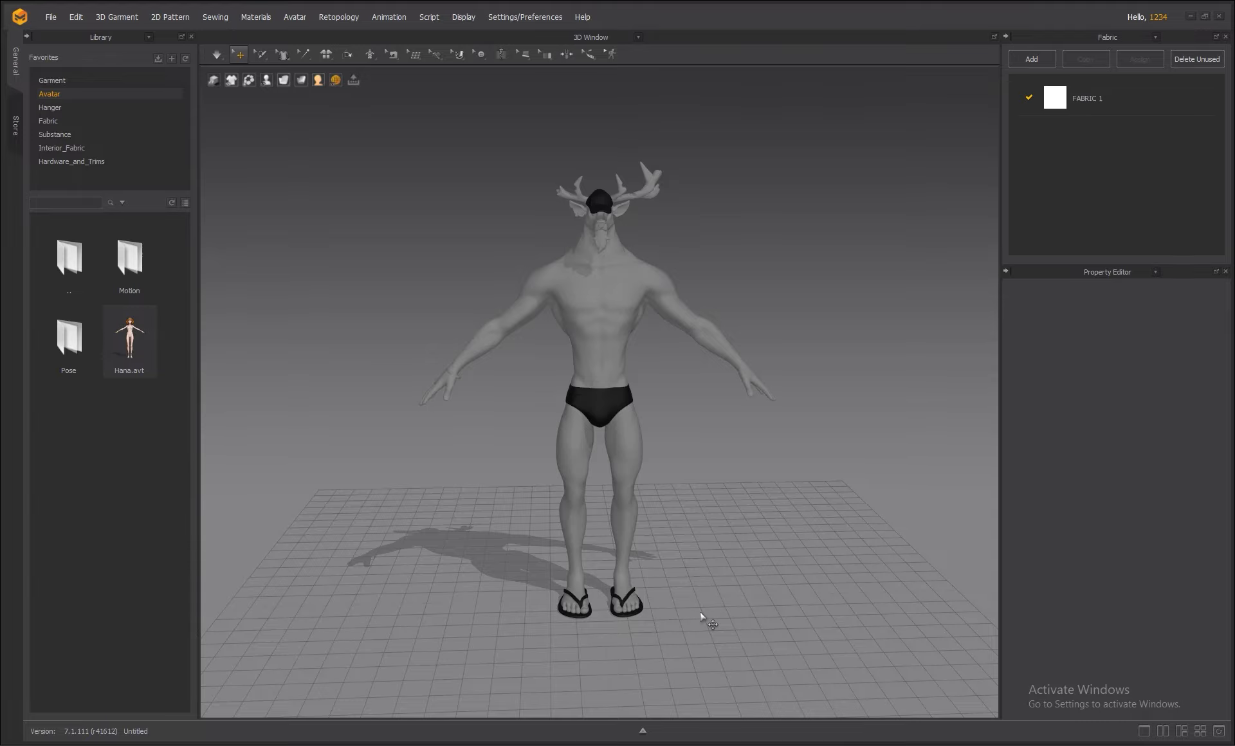
pyautogui.moveTo(766, 528)
pyautogui.mouseDown(button='right')
pyautogui.moveTo(750, 540)
pyautogui.moveTo(621, 538)
pyautogui.moveTo(770, 541)
pyautogui.mouseUp(button='right')
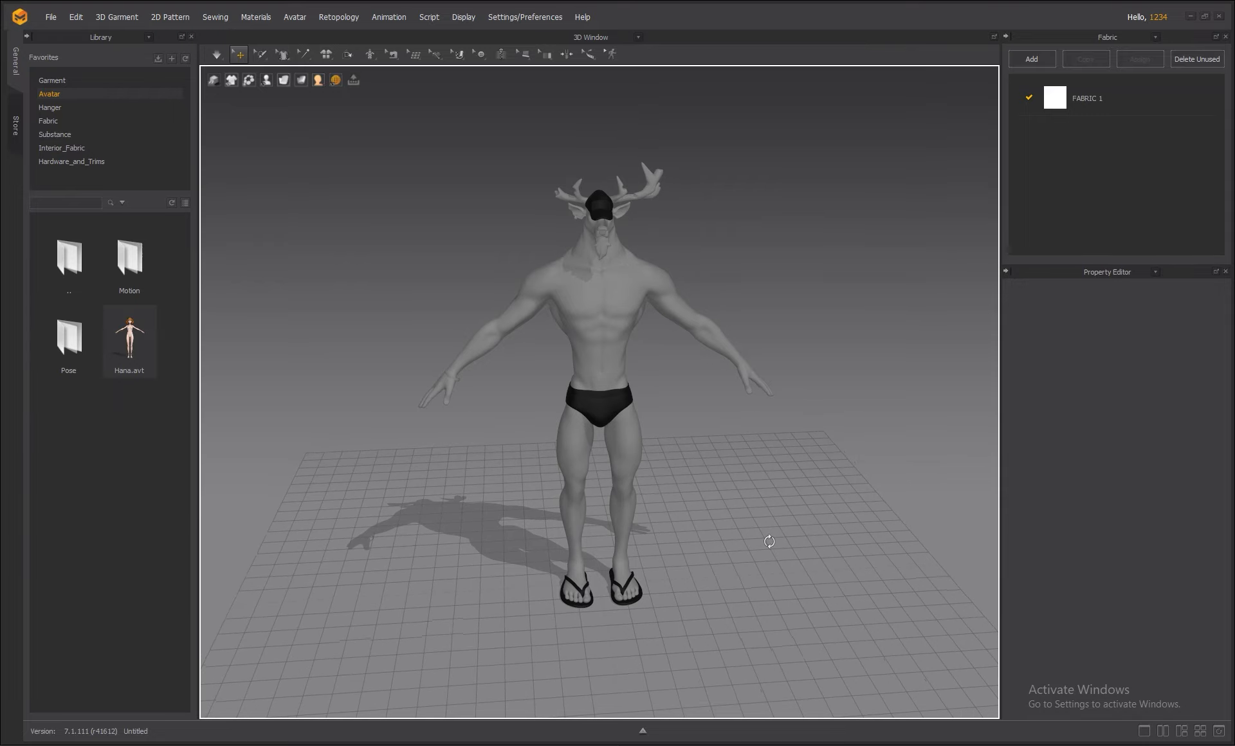
# Try the Two and Three Window layouts, framing the deer's head profile in the lower-right view.
pyautogui.click(1164, 733)
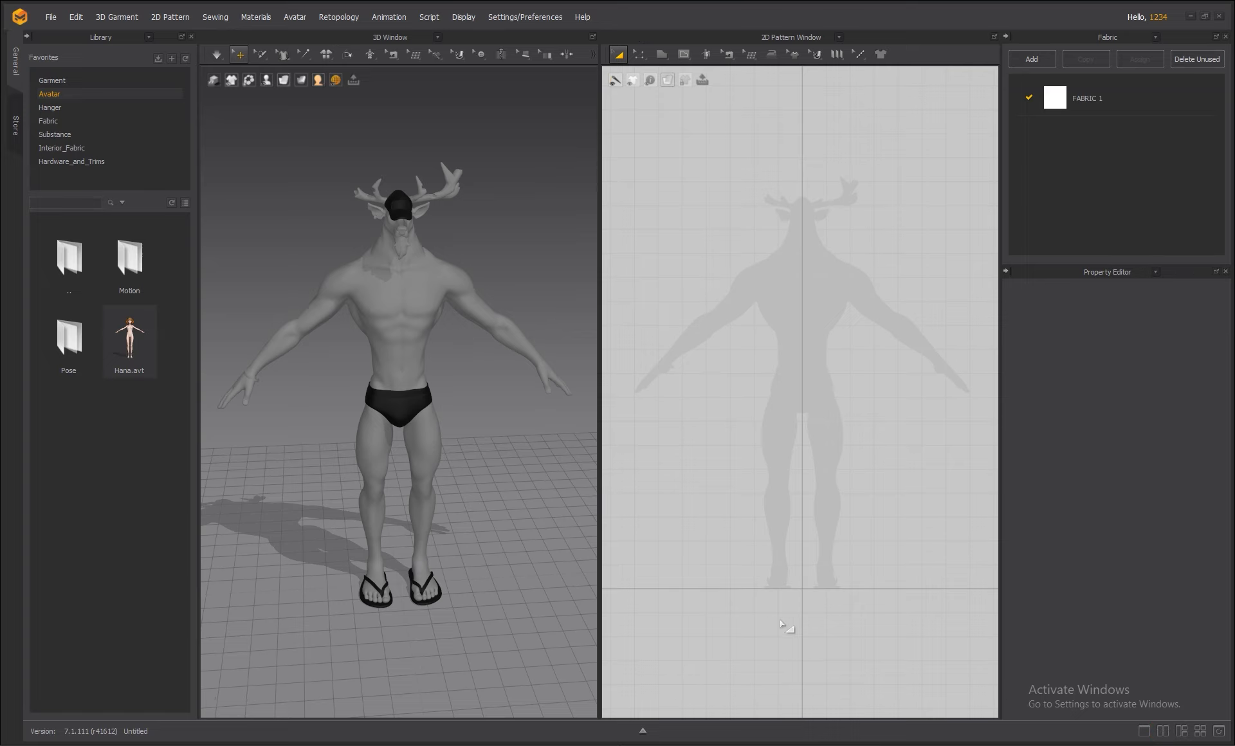
pyautogui.click(1181, 731)
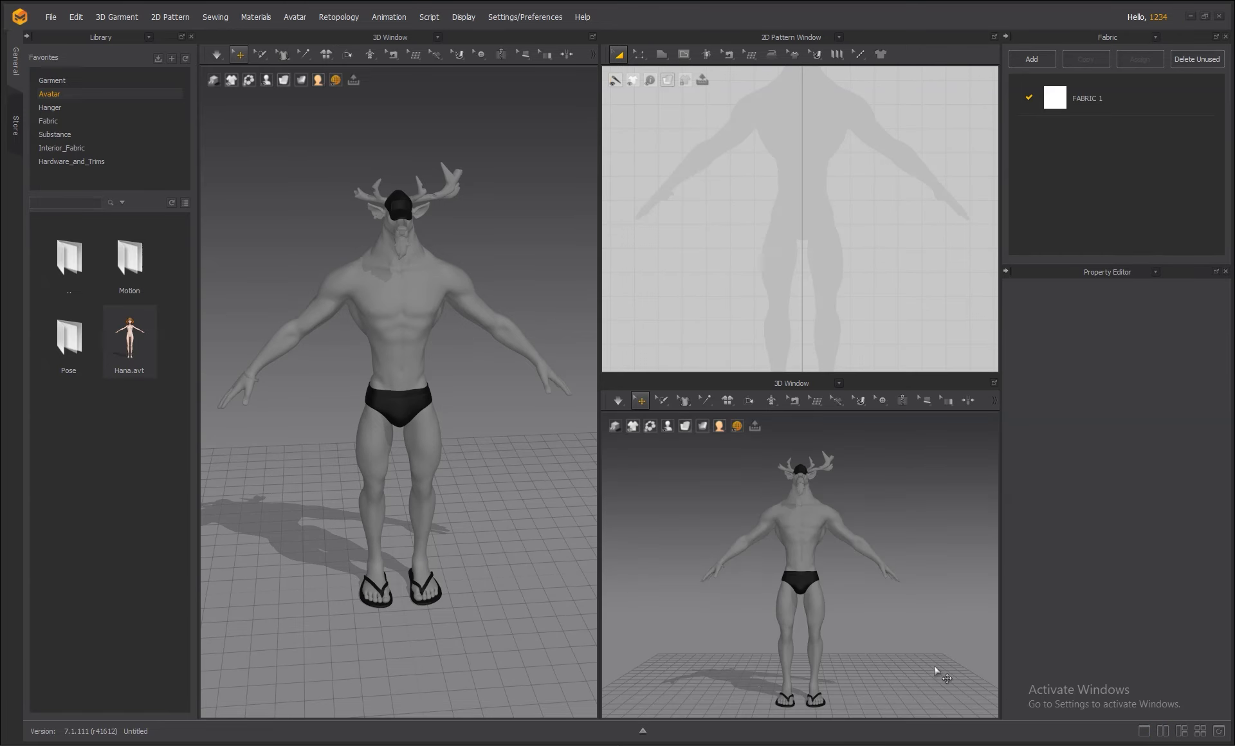
pyautogui.moveTo(847, 621); pyautogui.dragTo(828, 552, button='right')
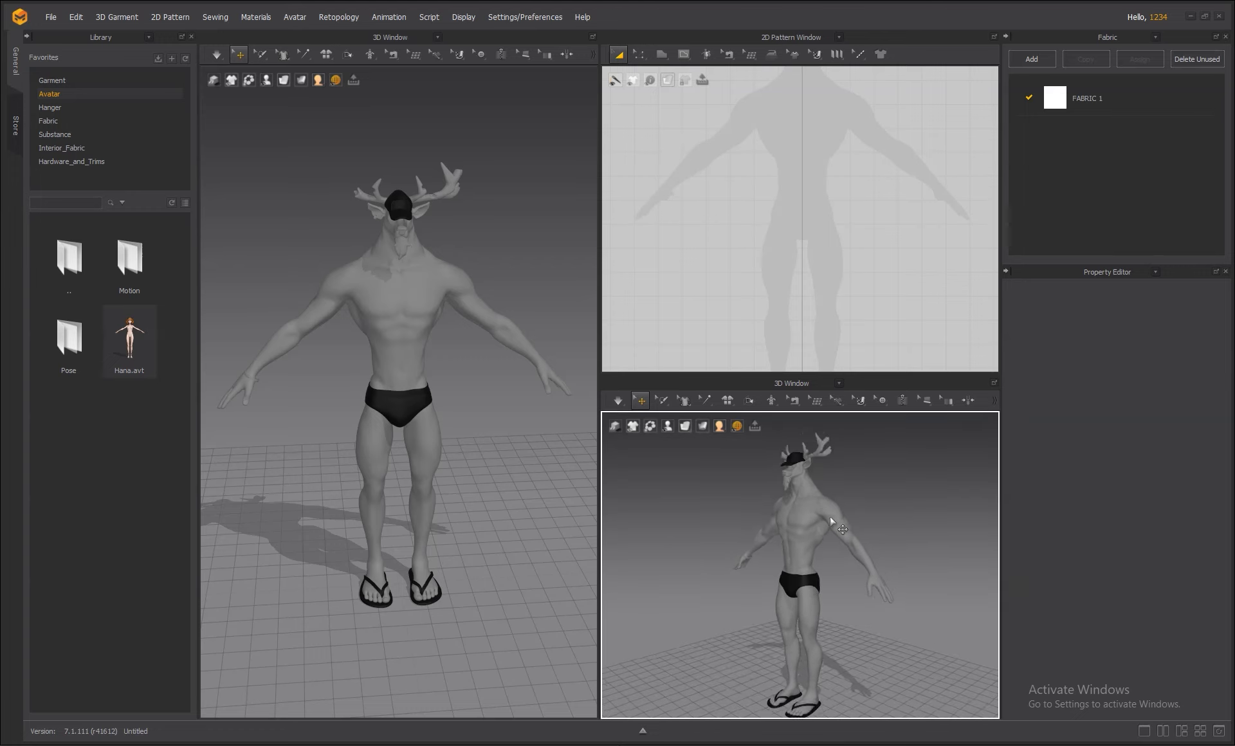
pyautogui.scroll(1, 808, 545)
pyautogui.scroll(-3, 804, 550)
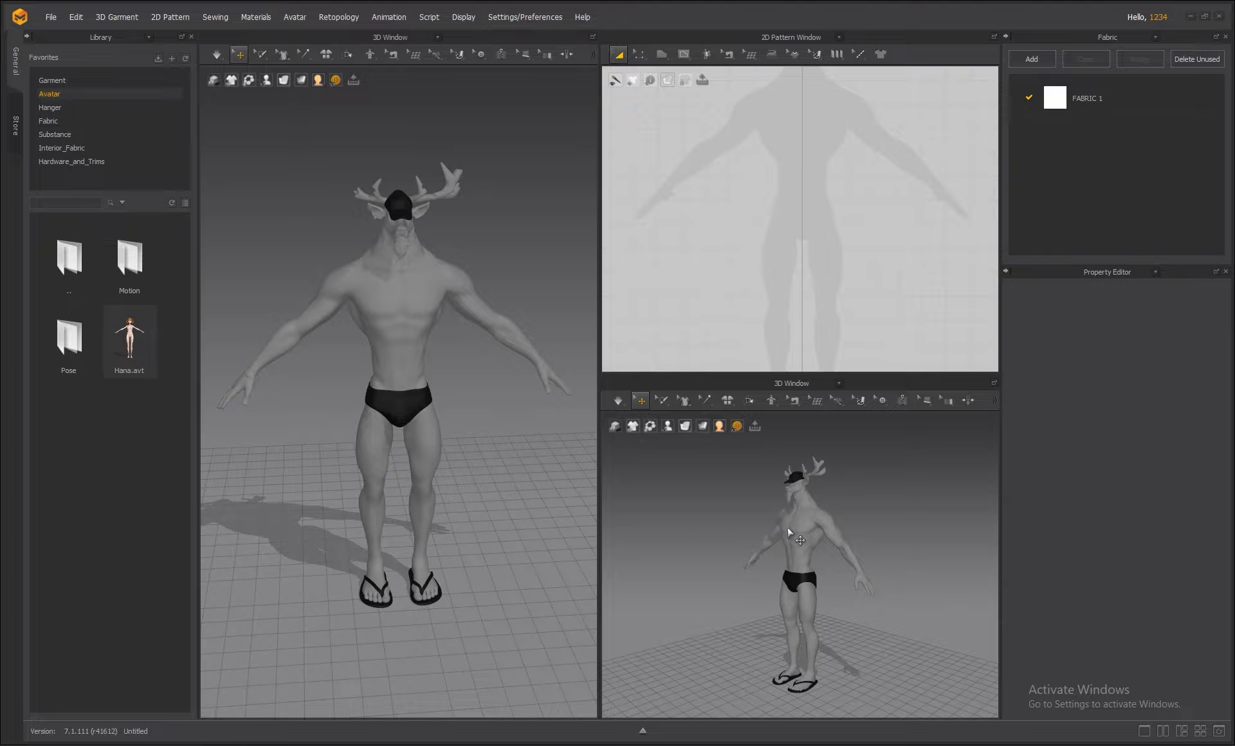
pyautogui.scroll(5, 809, 547)
pyautogui.scroll(3, 807, 544)
pyautogui.moveTo(834, 480); pyautogui.dragTo(822, 637, button='middle')
pyautogui.moveTo(807, 540); pyautogui.dragTo(755, 570, button='right')
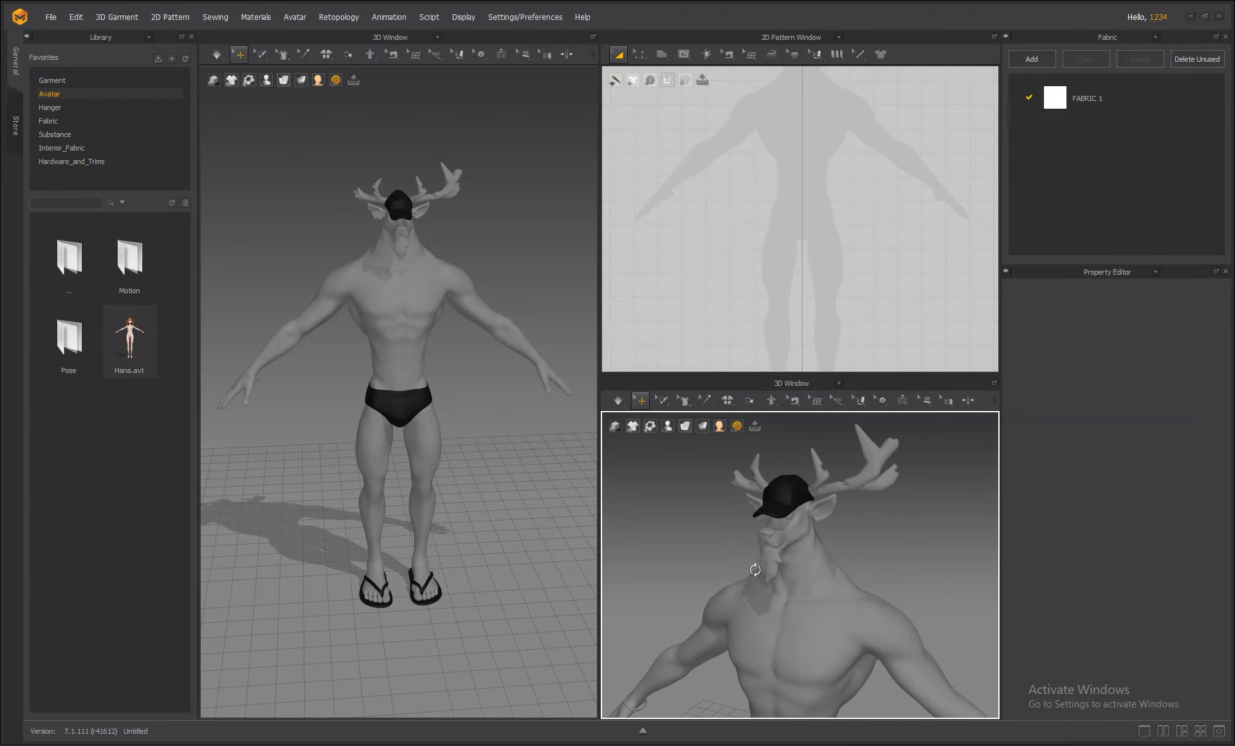
# Try the Four Window layout with the deer orbited from behind, then return to Two Window.
pyautogui.click(1200, 732)
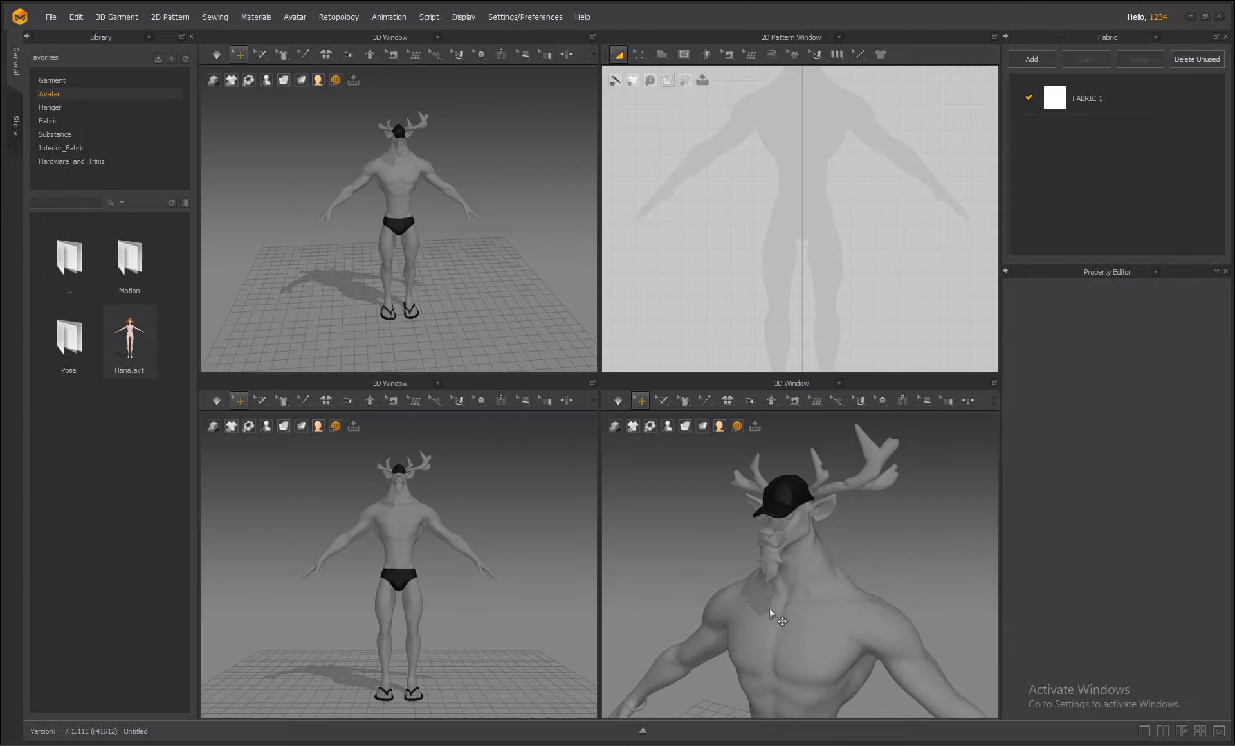
pyautogui.moveTo(485, 502); pyautogui.dragTo(752, 501, button='right')
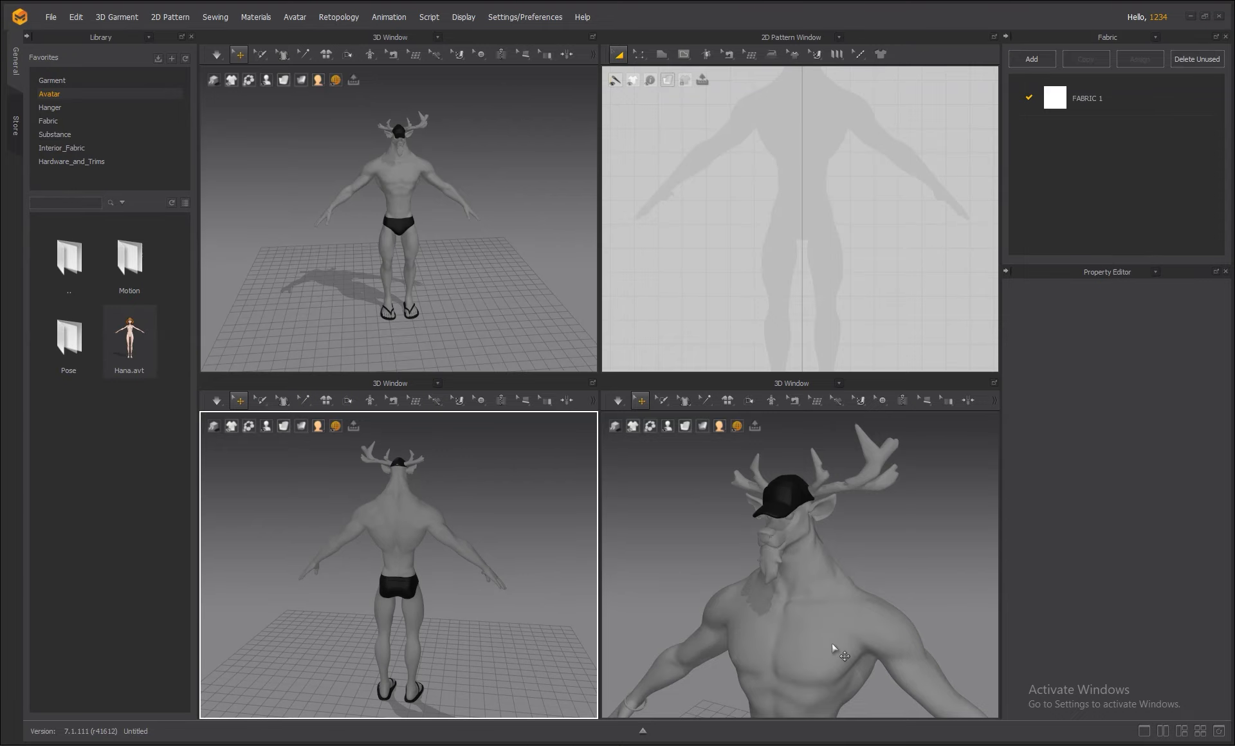
pyautogui.moveTo(937, 565); pyautogui.dragTo(849, 558, button='right')
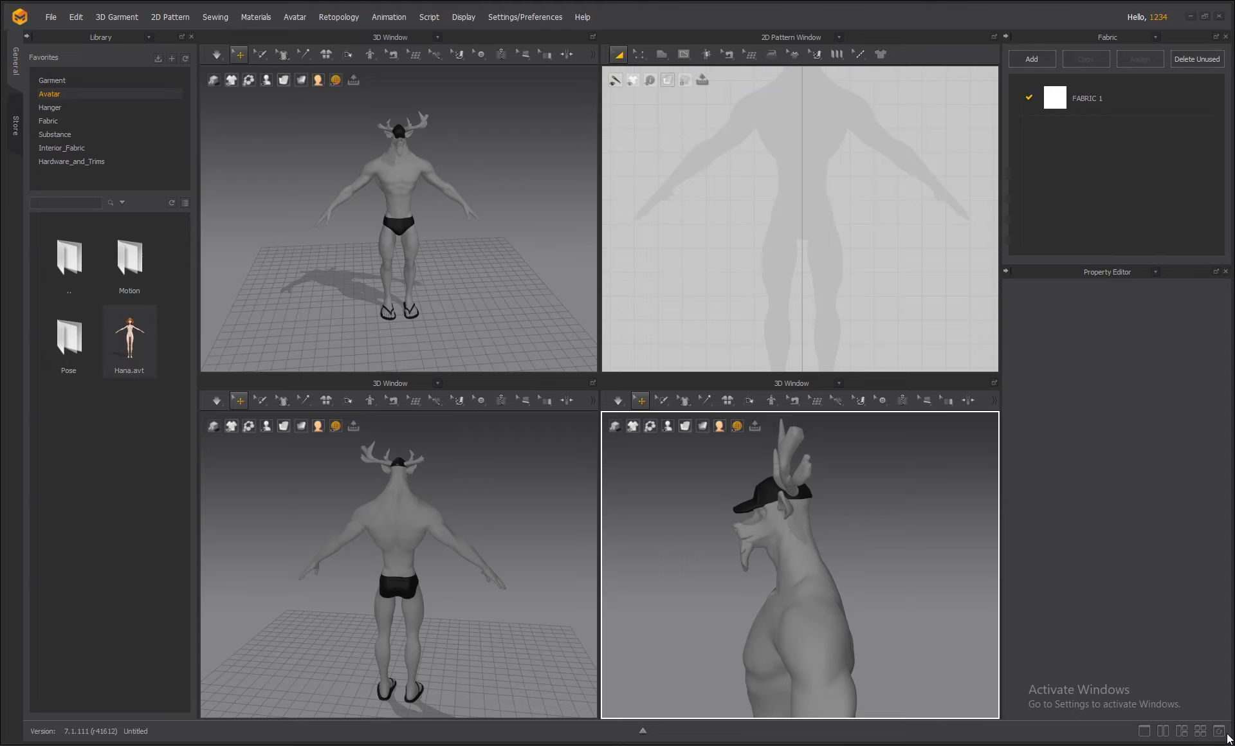
pyautogui.click(1163, 732)
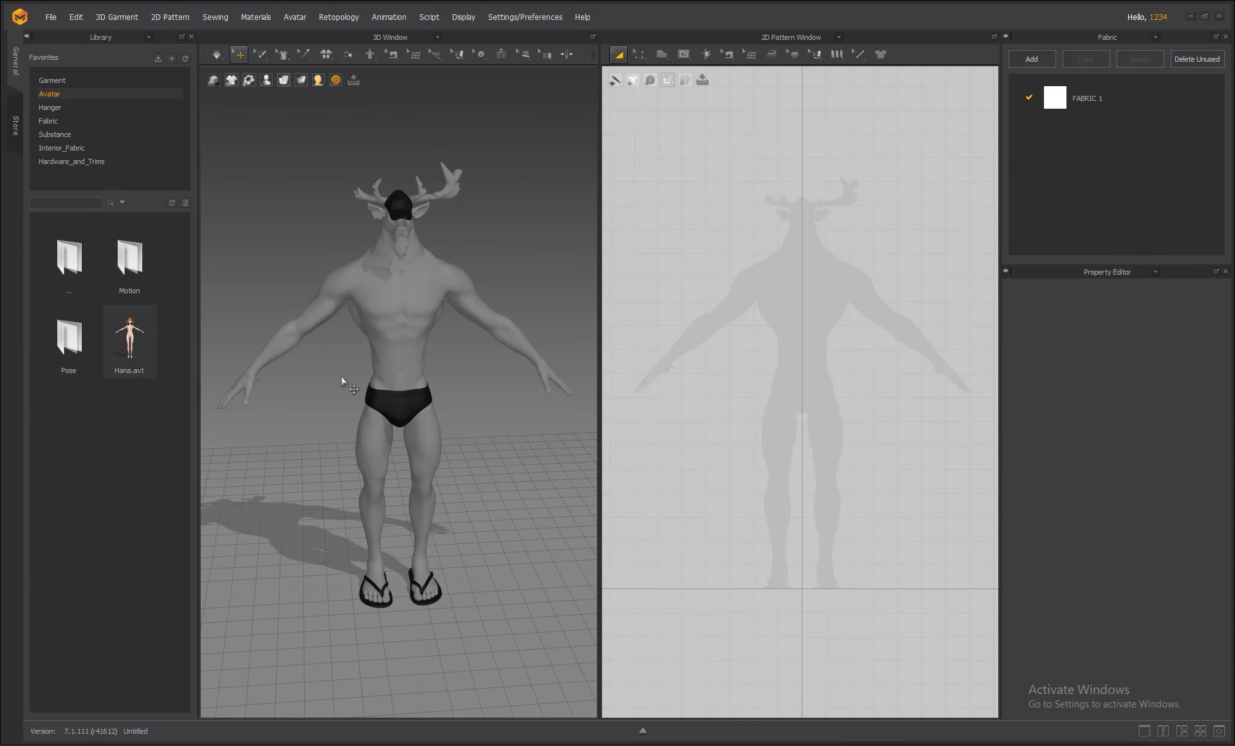
pyautogui.moveTo(511, 484); pyautogui.dragTo(503, 442, button='right')
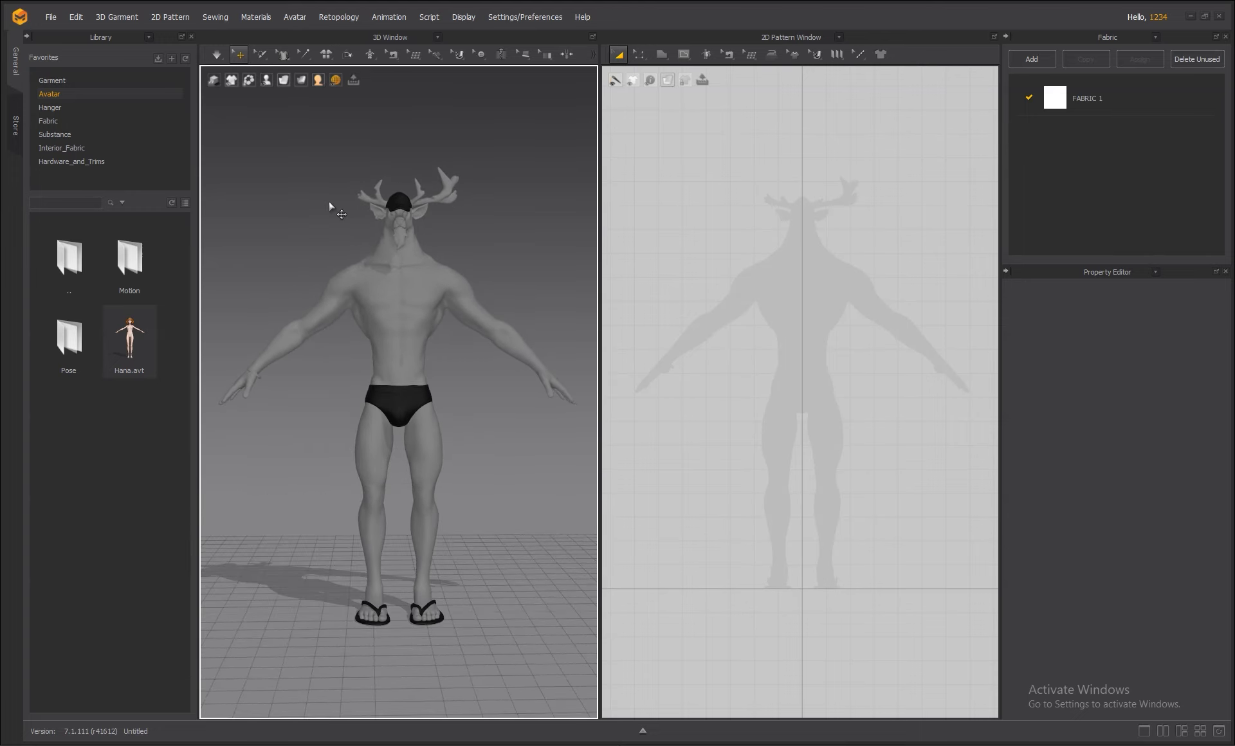
pyautogui.moveTo(267, 82)
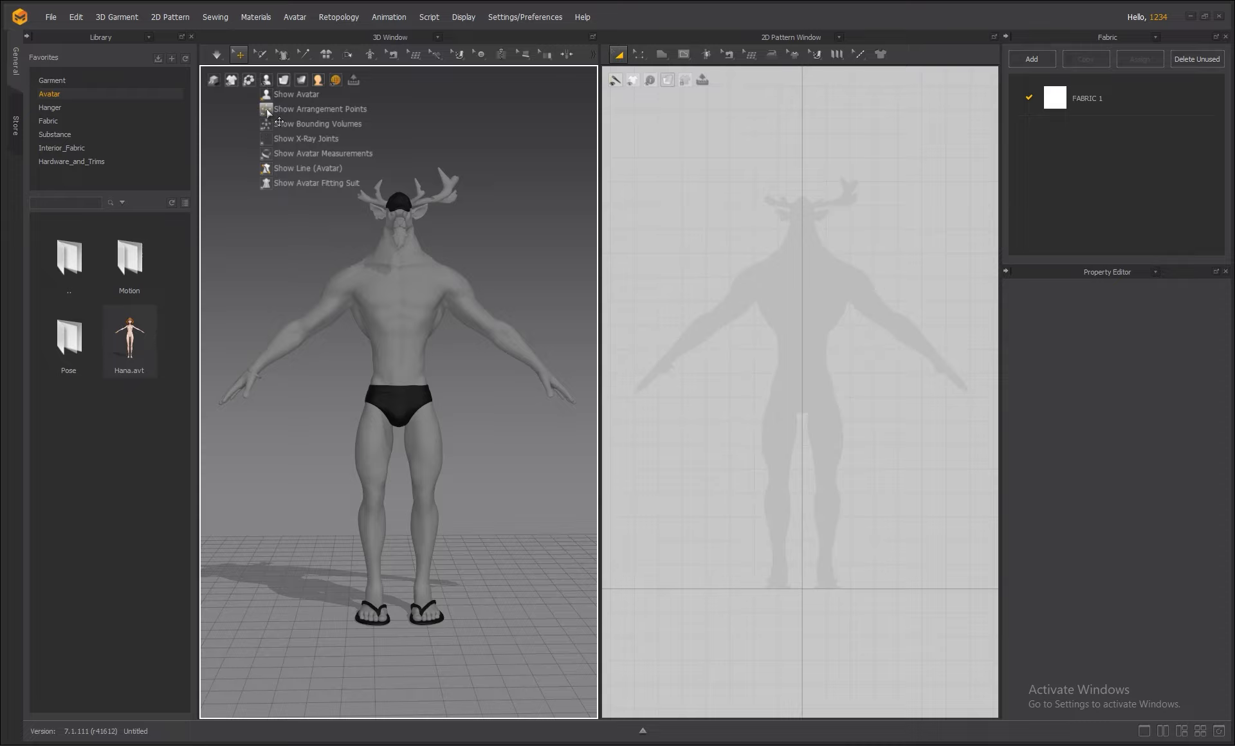
pyautogui.click(343, 110)
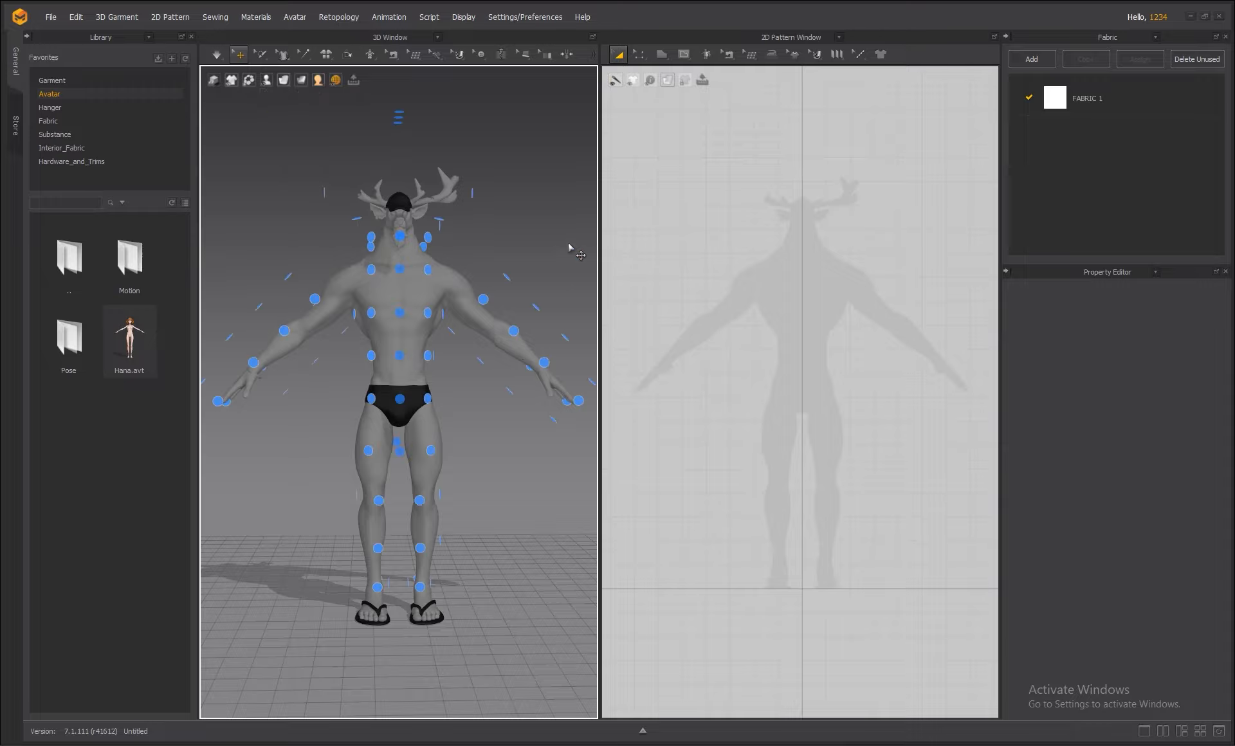
pyautogui.moveTo(565, 243); pyautogui.dragTo(543, 268, button='right')
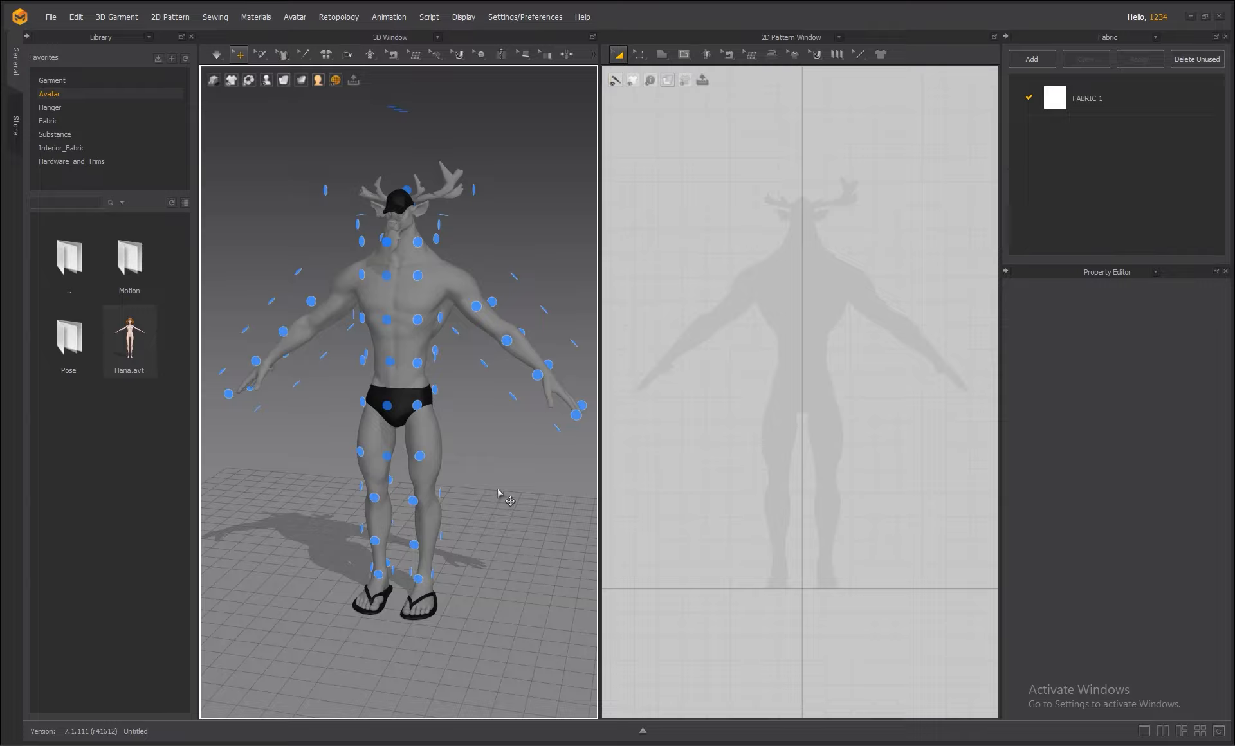
pyautogui.click(265, 83)
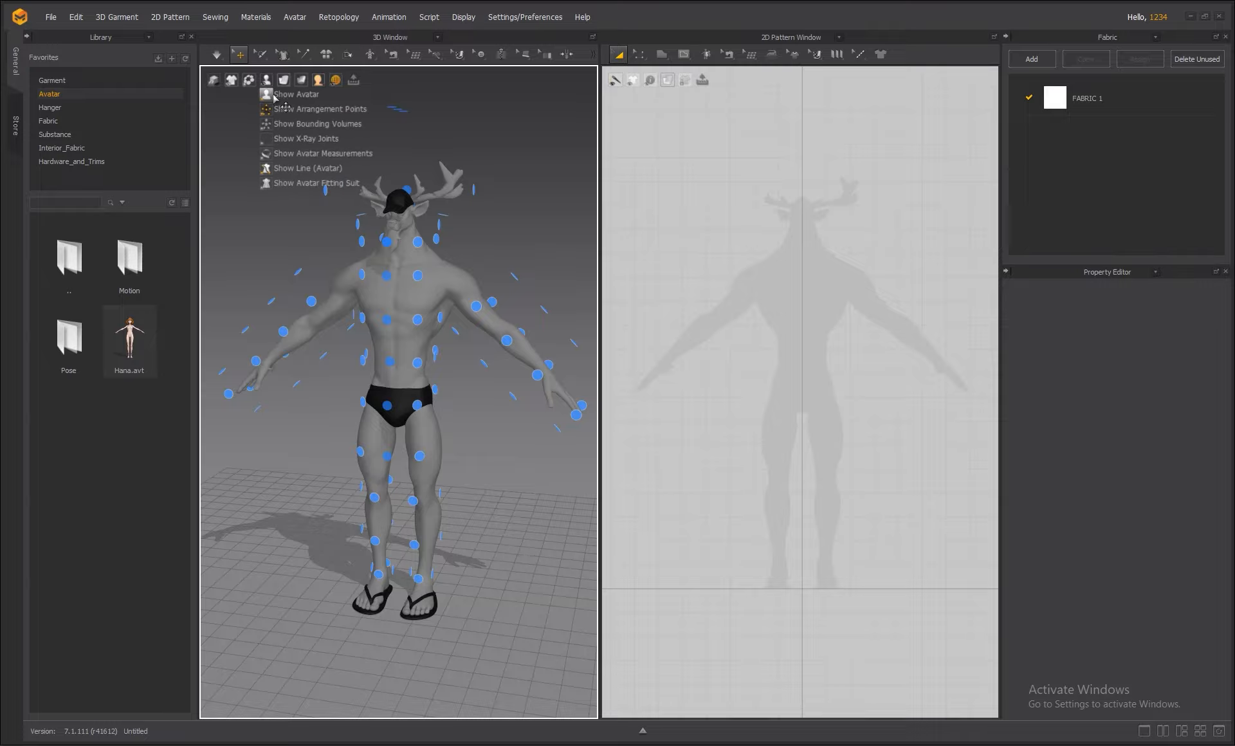
pyautogui.click(286, 111)
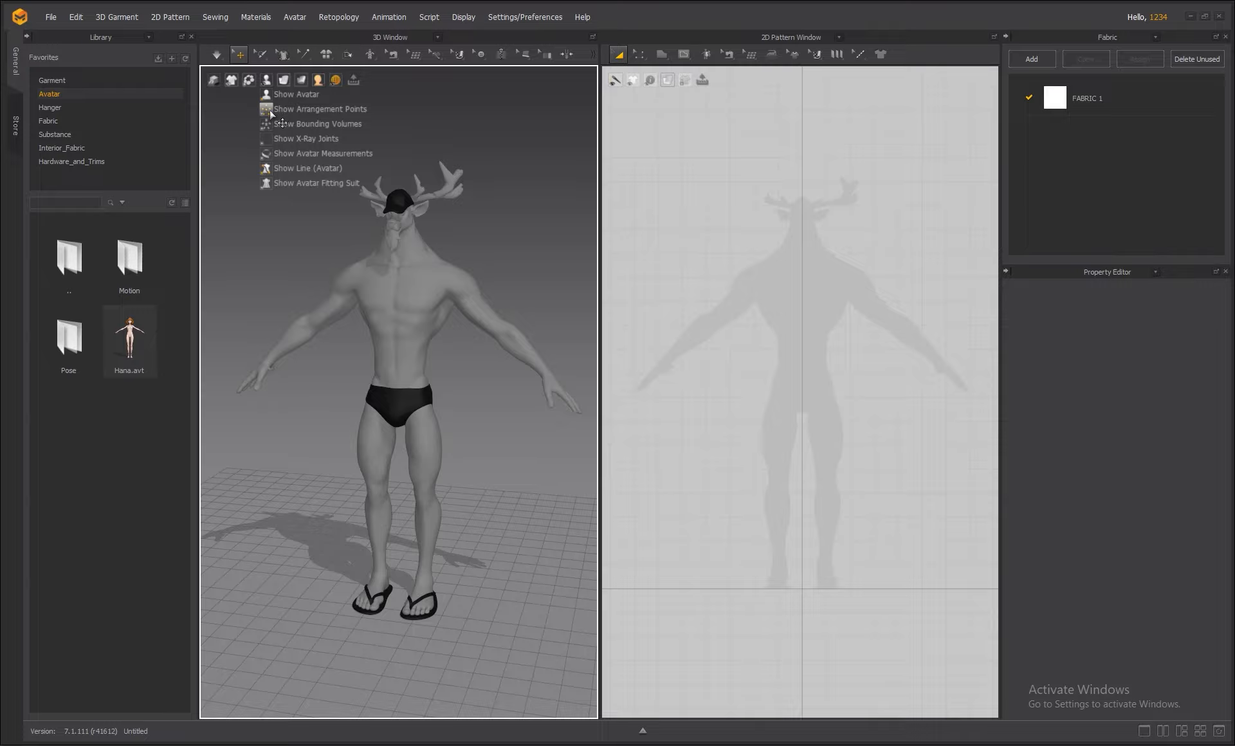
pyautogui.rightClick(503, 242)
pyautogui.click(479, 249)
pyautogui.moveTo(471, 248); pyautogui.dragTo(503, 242, button='right')
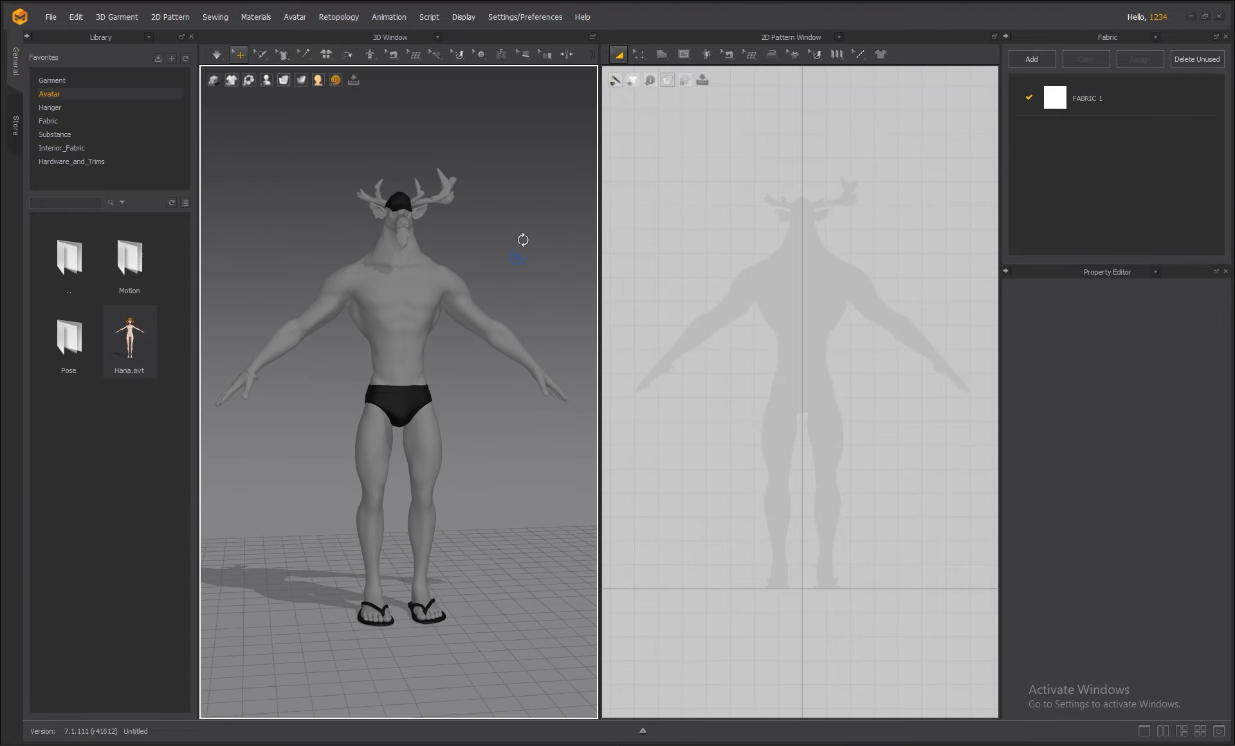
pyautogui.scroll(2, 489, 253)
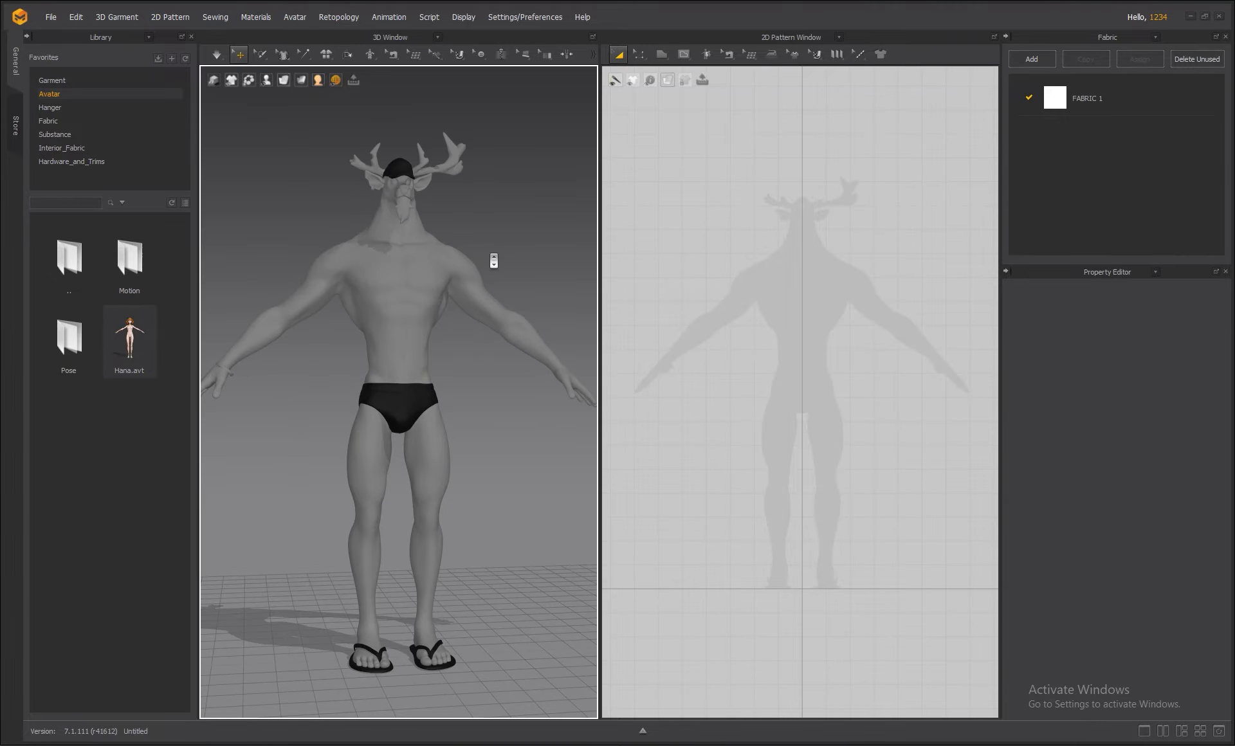
pyautogui.scroll(-1, 493, 260)
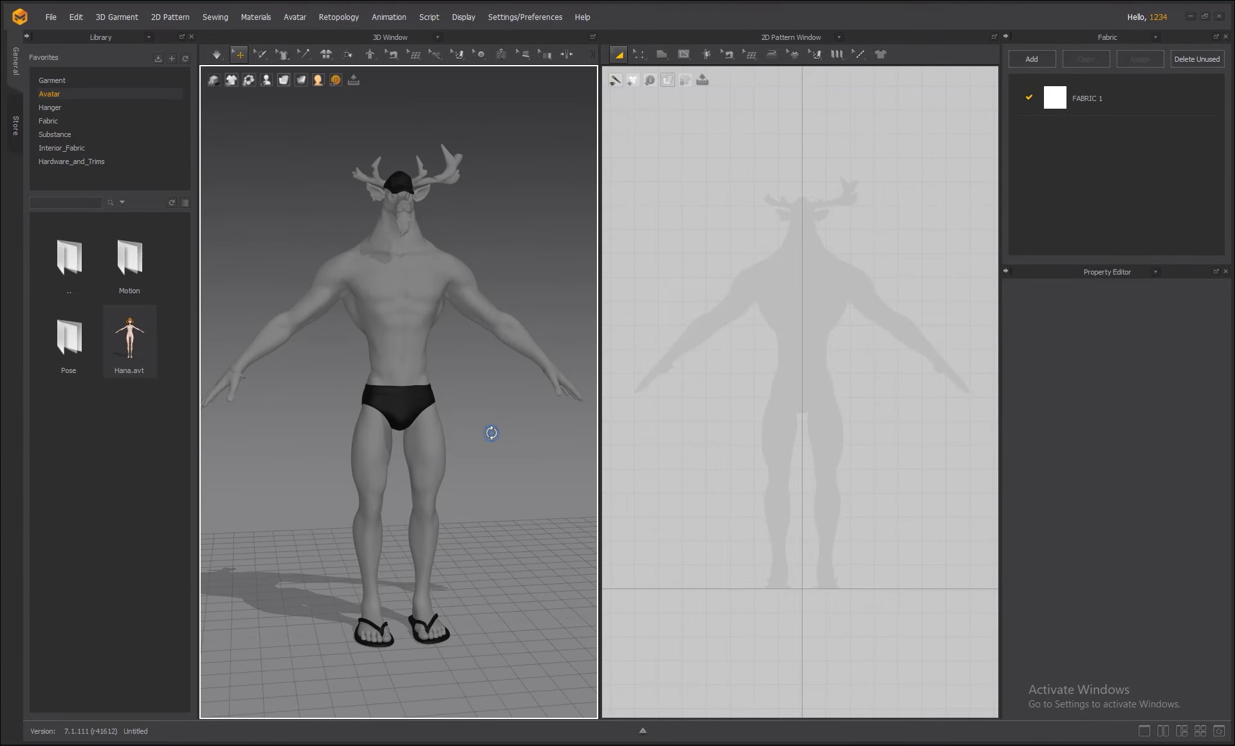
pyautogui.click(430, 278)
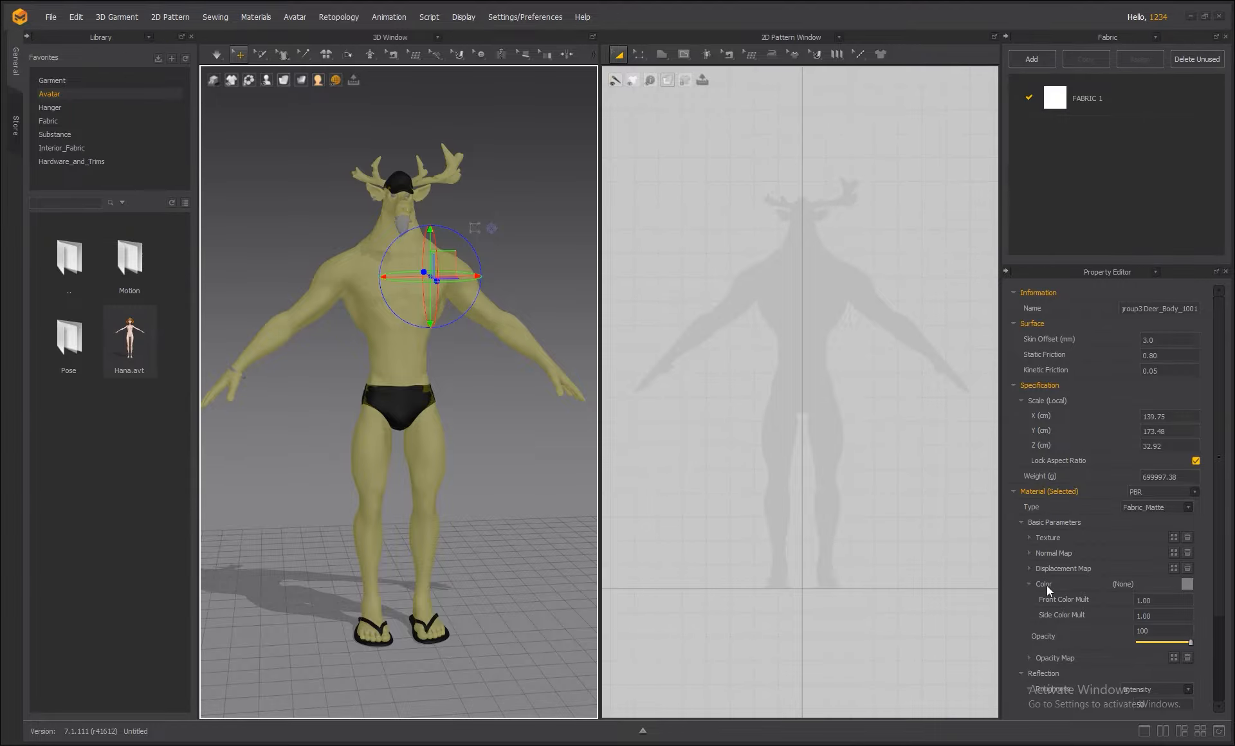
# Set the deer body's material color to tan (#997842), then select the black briefs.
pyautogui.click(1187, 584)
pyautogui.moveTo(702, 165); pyautogui.dragTo(900, 178)
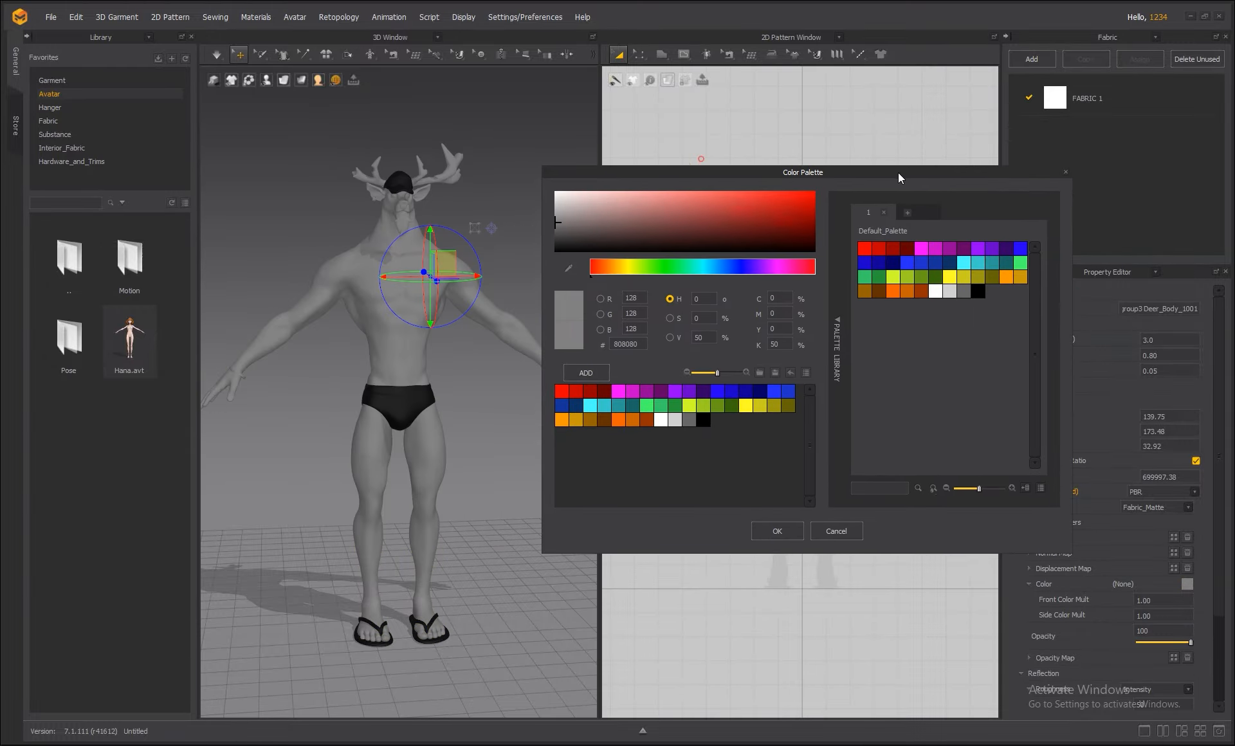
pyautogui.click(1005, 276)
pyautogui.moveTo(686, 203)
pyautogui.mouseDown()
pyautogui.moveTo(713, 200)
pyautogui.moveTo(685, 202)
pyautogui.moveTo(703, 216)
pyautogui.mouseUp()
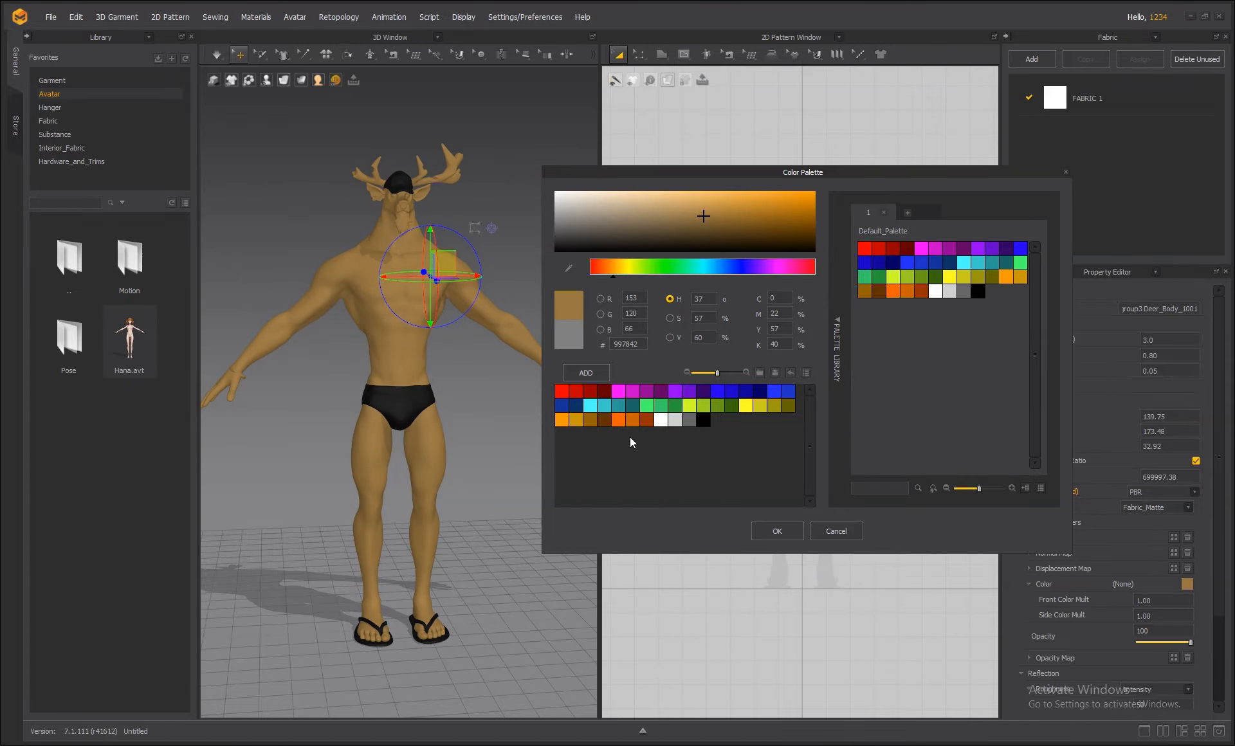
pyautogui.click(777, 532)
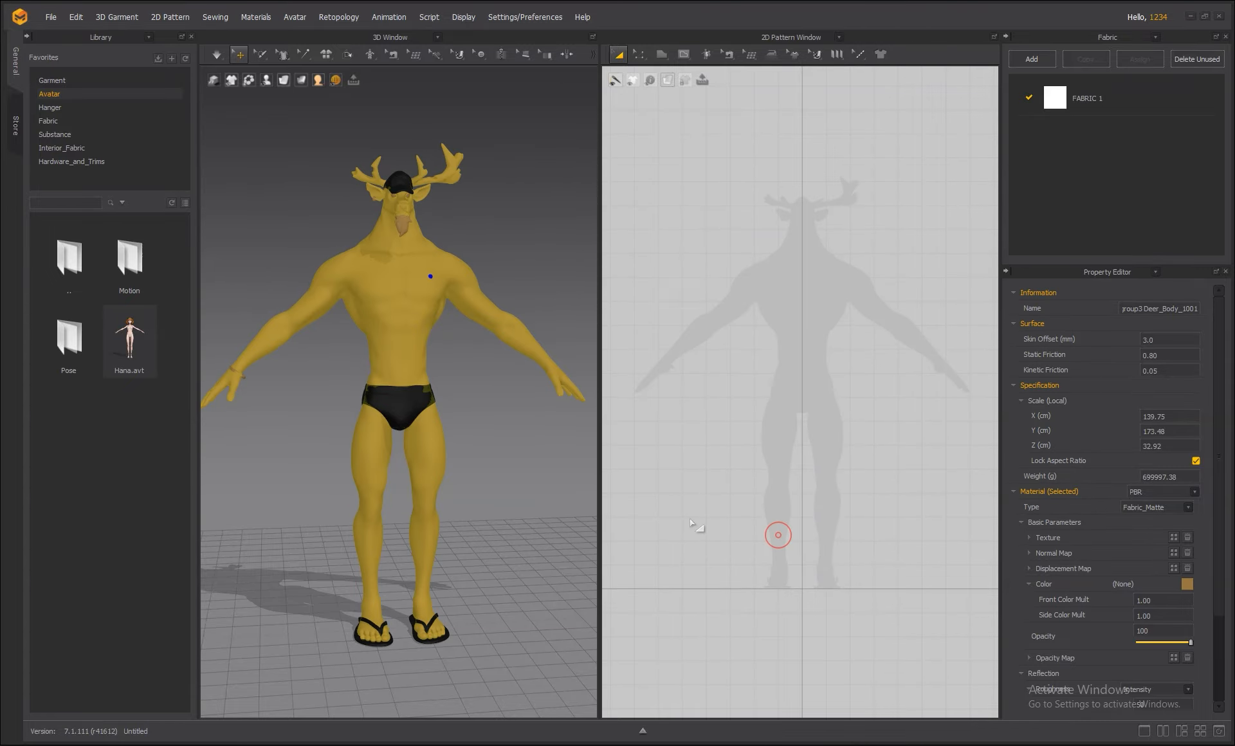
pyautogui.click(399, 419)
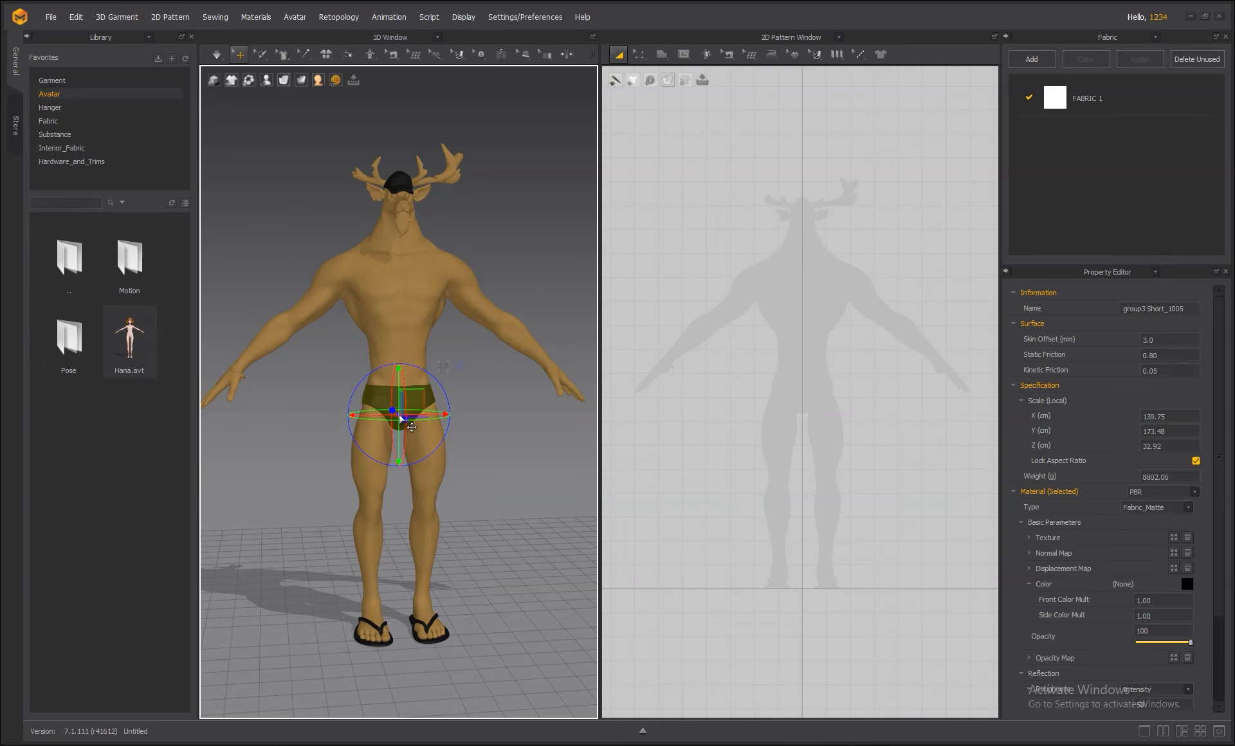
# Color the briefs, cap and sandals off-white cream (#FFFCED), then deselect and review the avatar.
pyautogui.click(1187, 585)
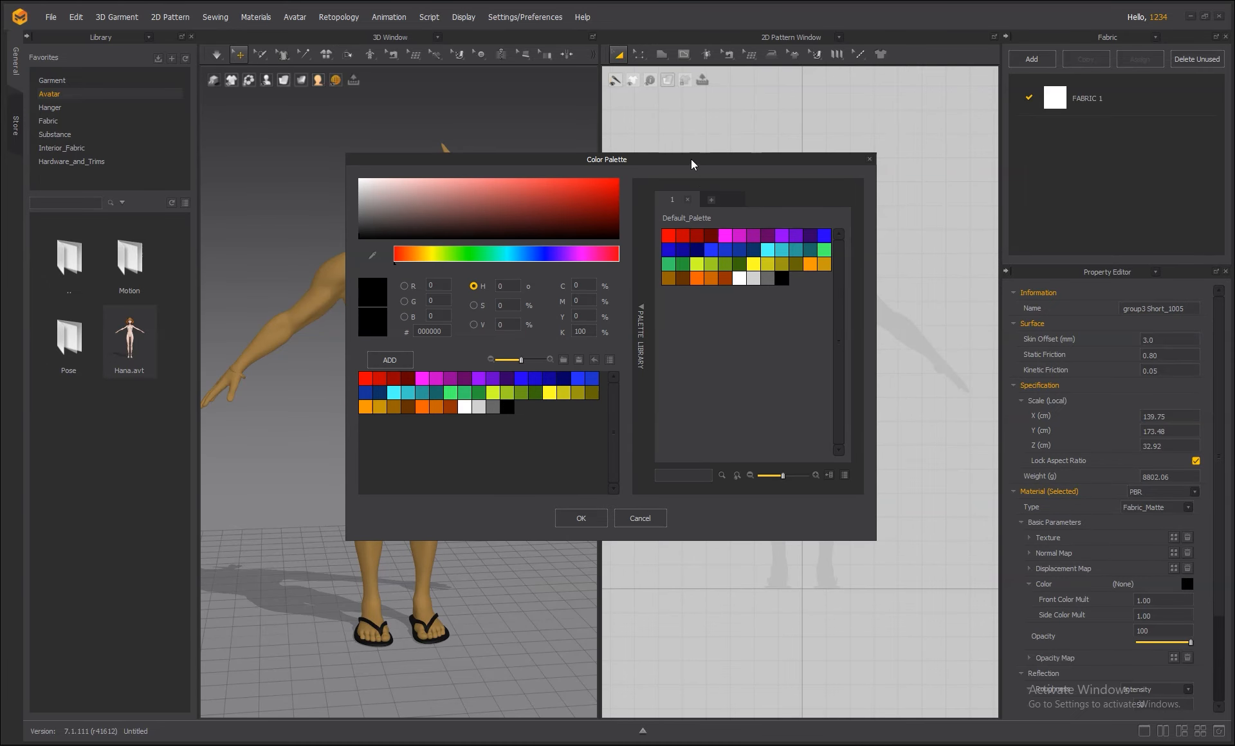
pyautogui.moveTo(690, 159); pyautogui.dragTo(916, 166)
pyautogui.click(963, 285)
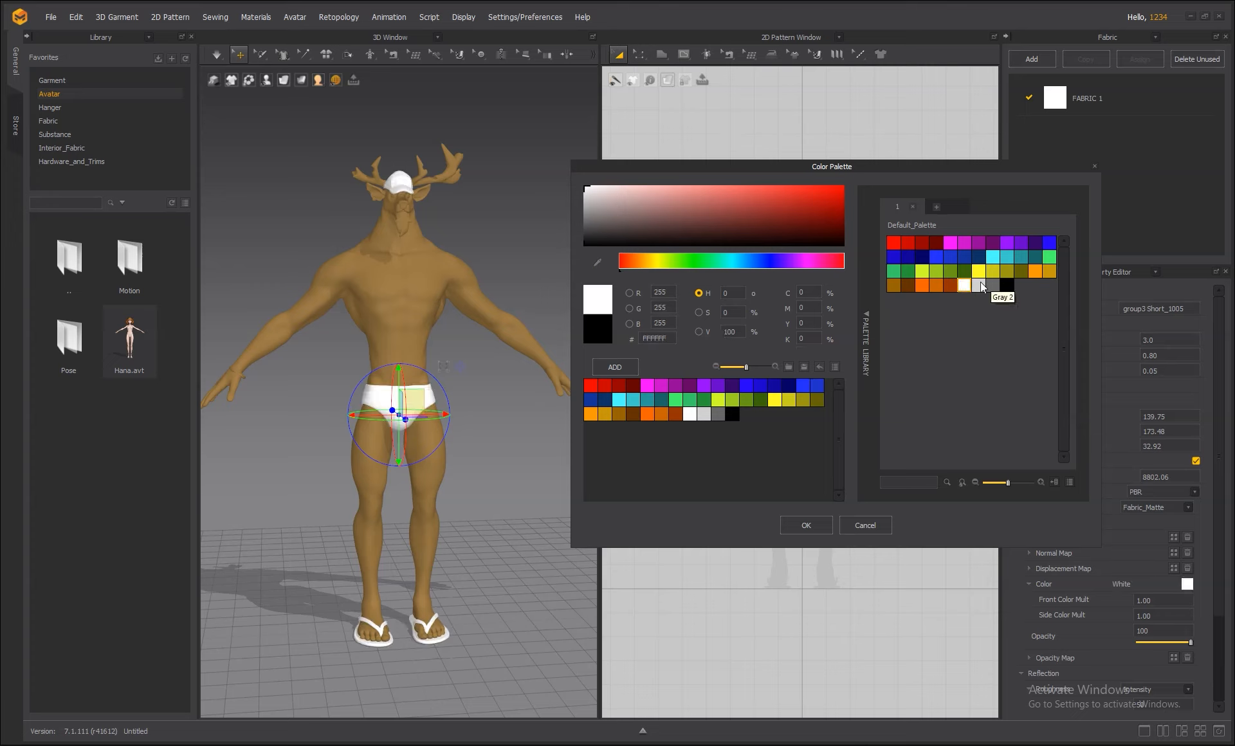
pyautogui.click(649, 260)
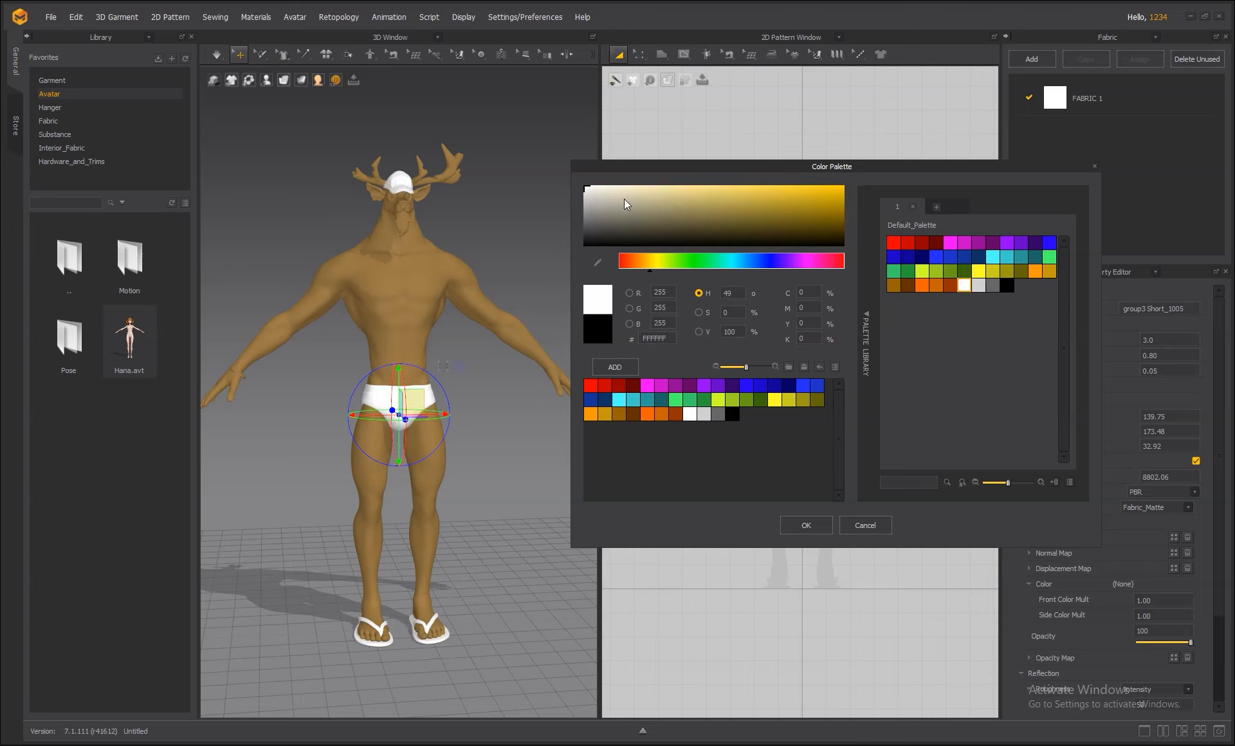
pyautogui.click(607, 188)
pyautogui.click(603, 187)
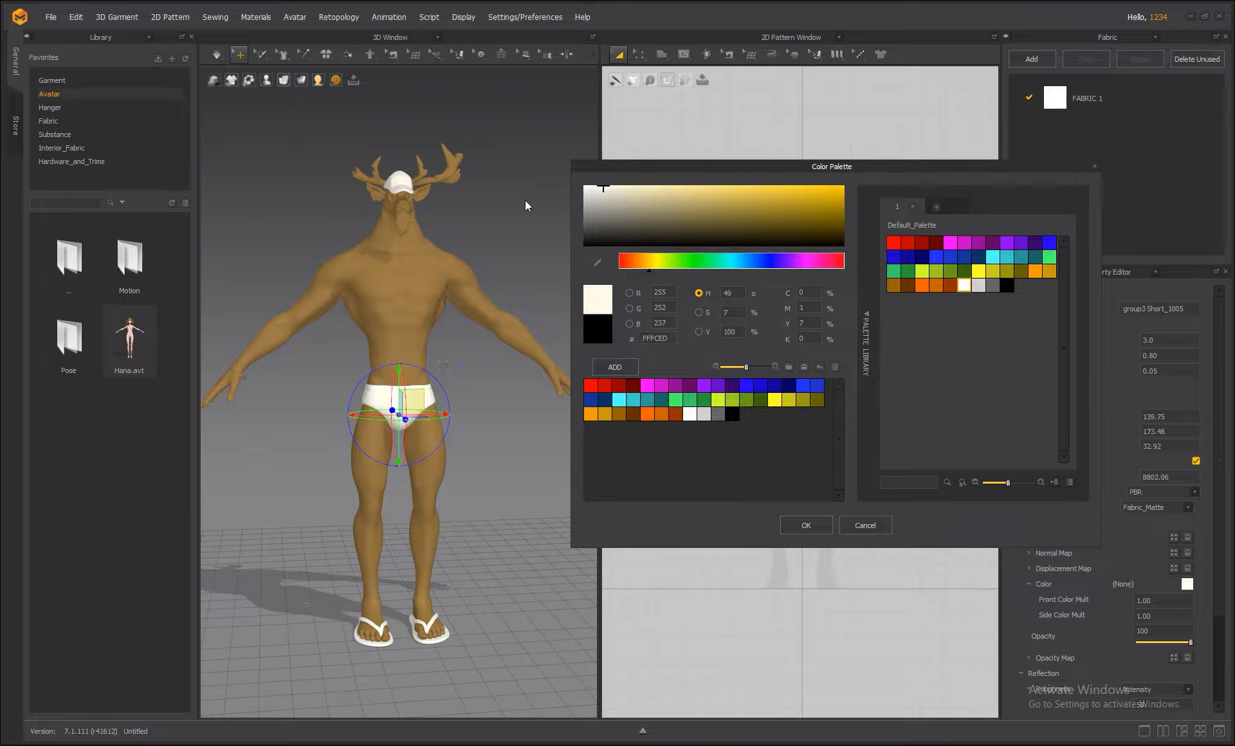
pyautogui.click(805, 527)
pyautogui.click(526, 252)
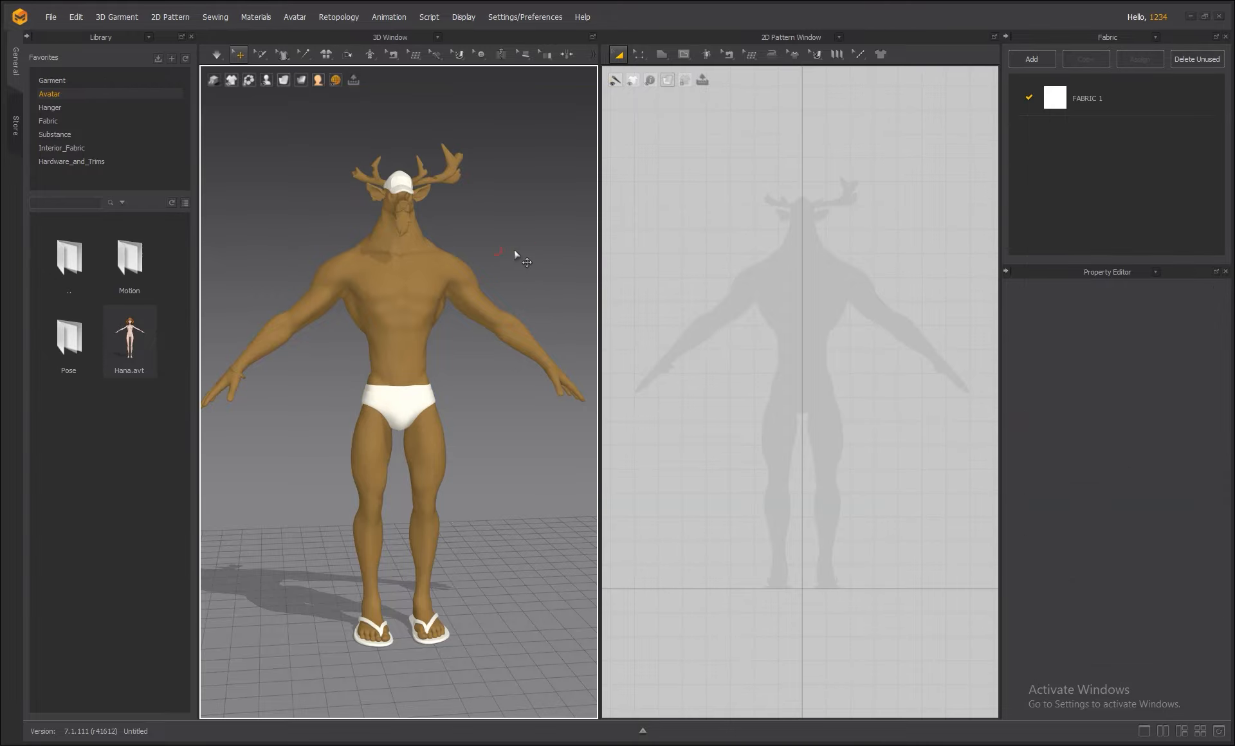
pyautogui.moveTo(515, 245)
pyautogui.mouseDown(button='right')
pyautogui.moveTo(869, 240)
pyautogui.moveTo(511, 248)
pyautogui.mouseUp(button='right')
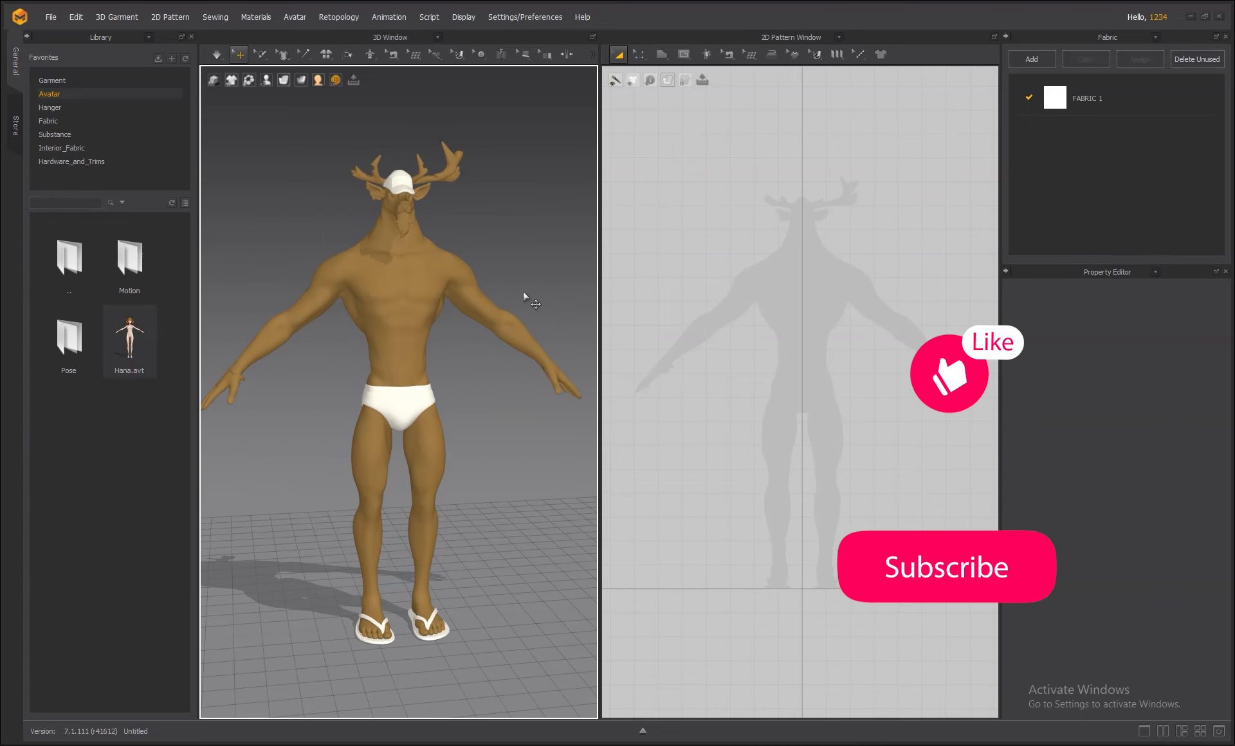